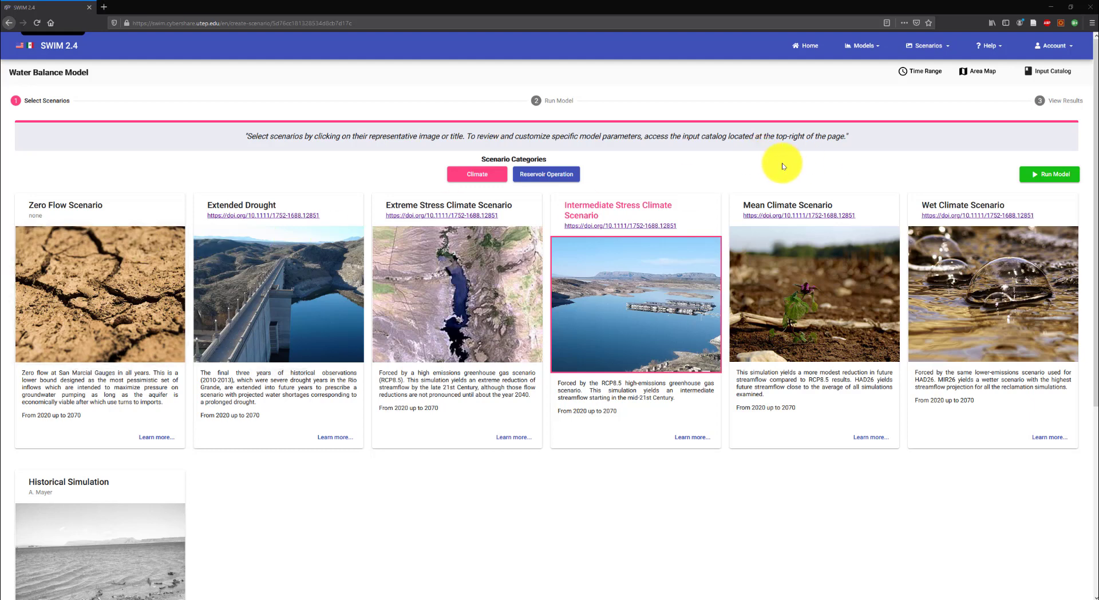
Step: Select the Mean Climate Scenario and show the Reservoir Operation scenarios
left_click(802, 299)
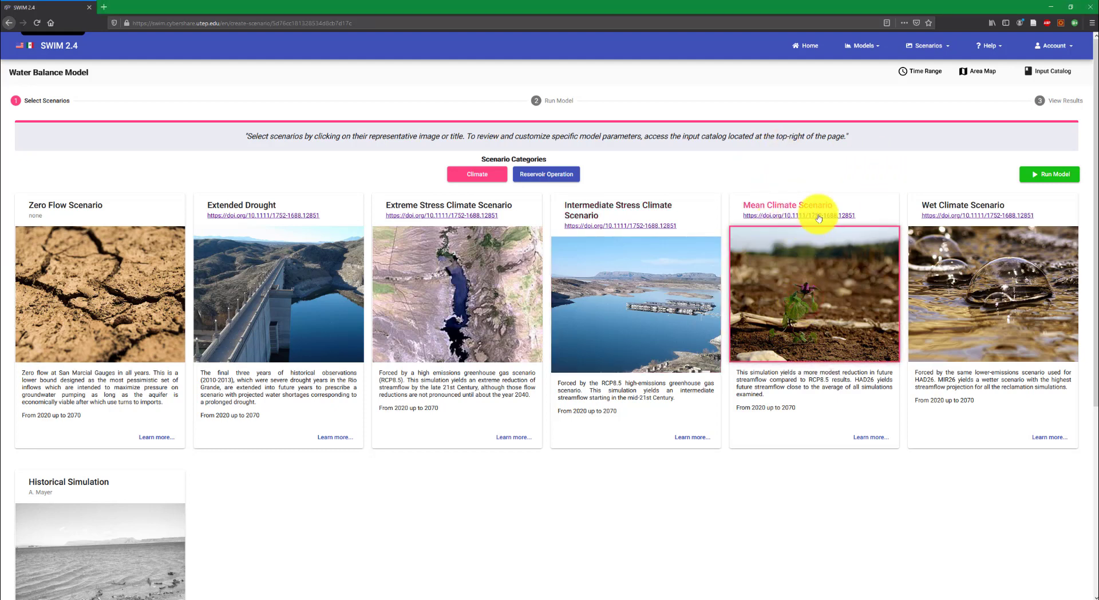
left_click(559, 178)
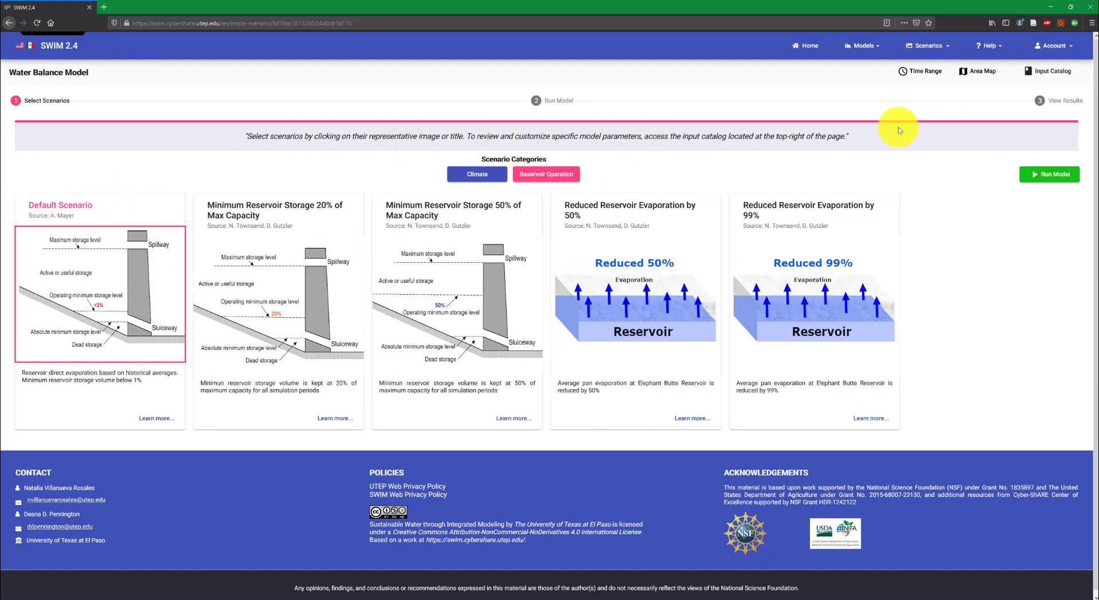
Step: Open the list of public scenarios and search it for "pract"
left_click(944, 46)
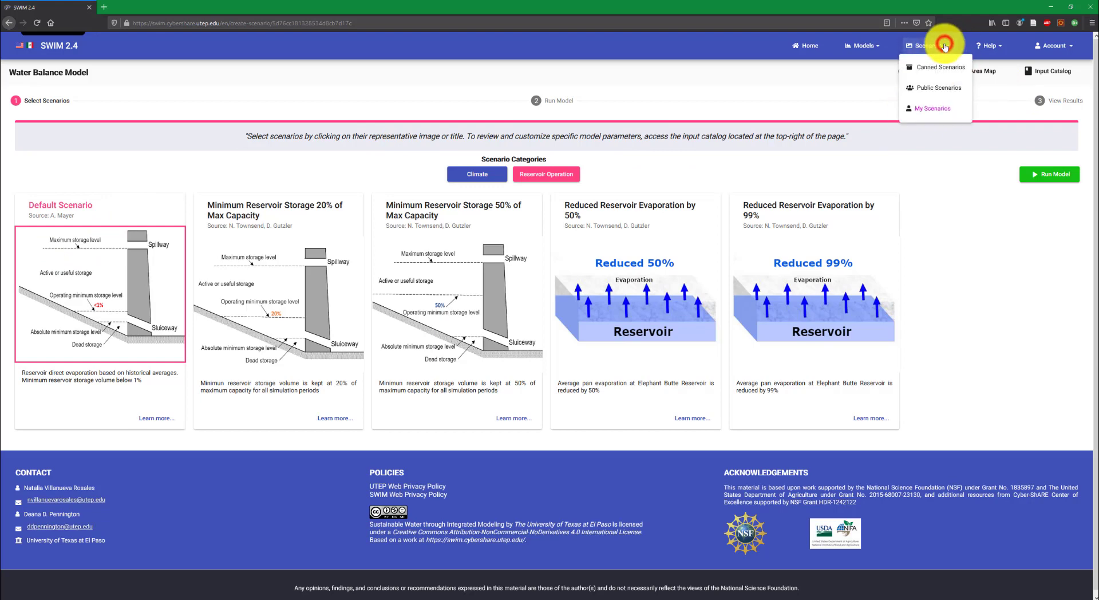
left_click(946, 90)
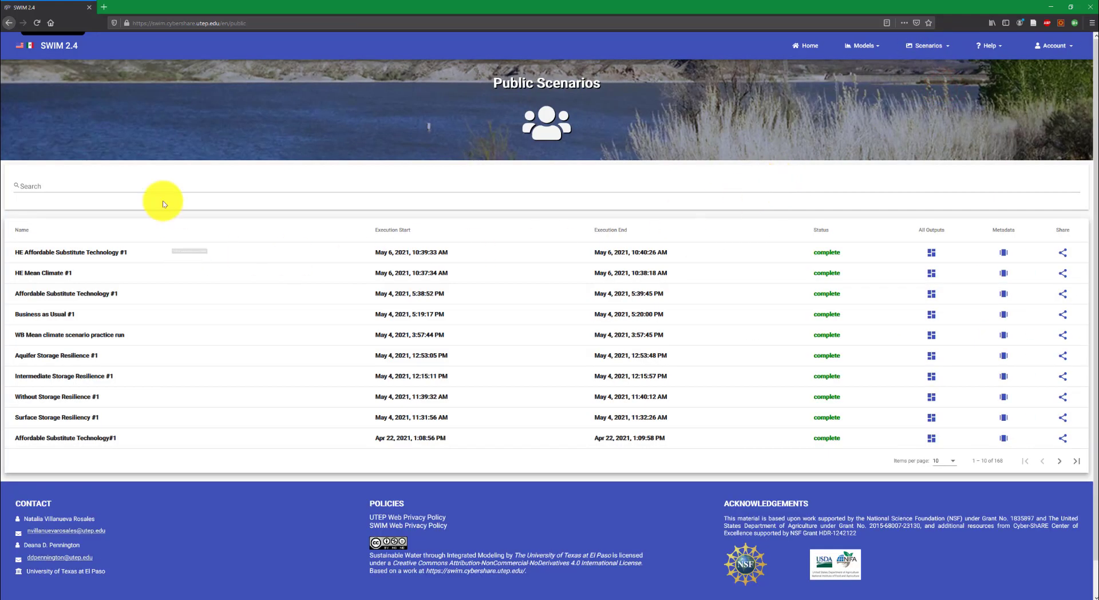
left_click(139, 189)
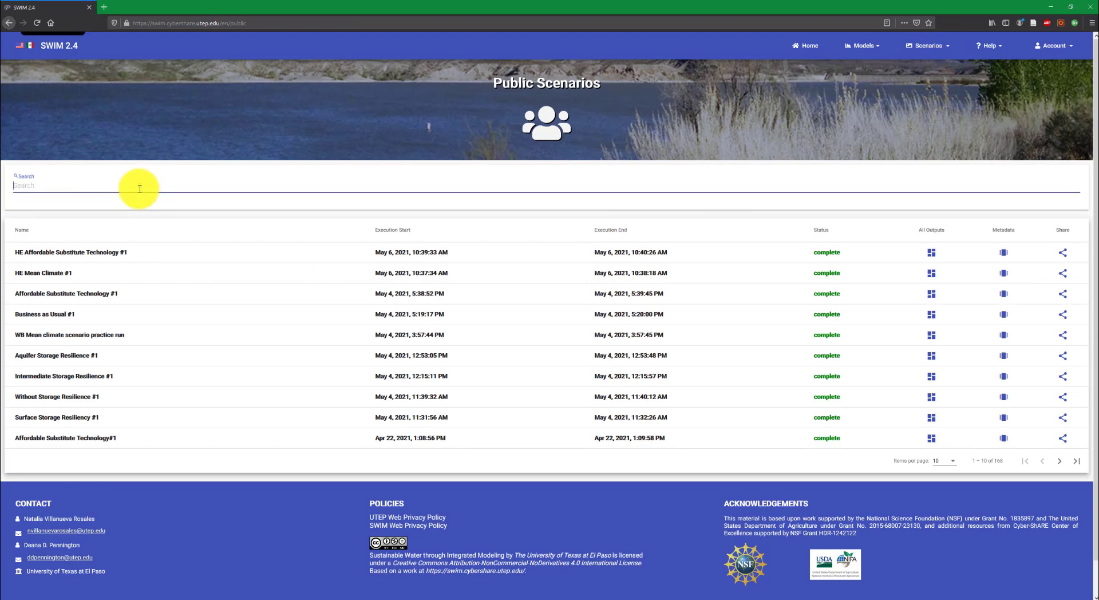
type("pract")
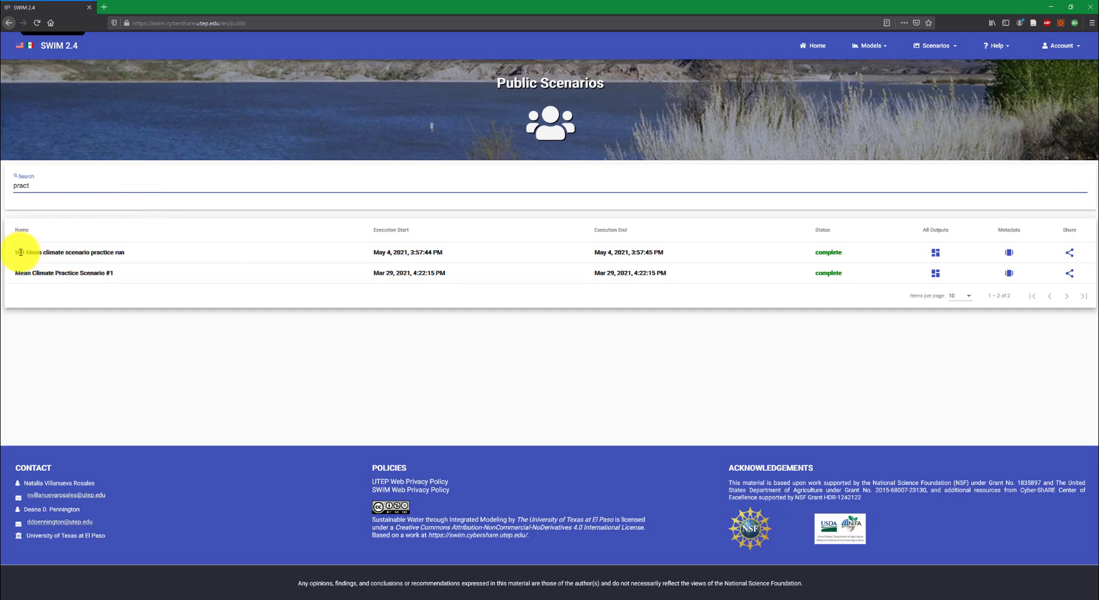
Step: View the metadata of the WB Mean climate scenario practice run and examine its description of the reservoir operation and climate scenarios
left_click_drag(21, 252, 125, 252)
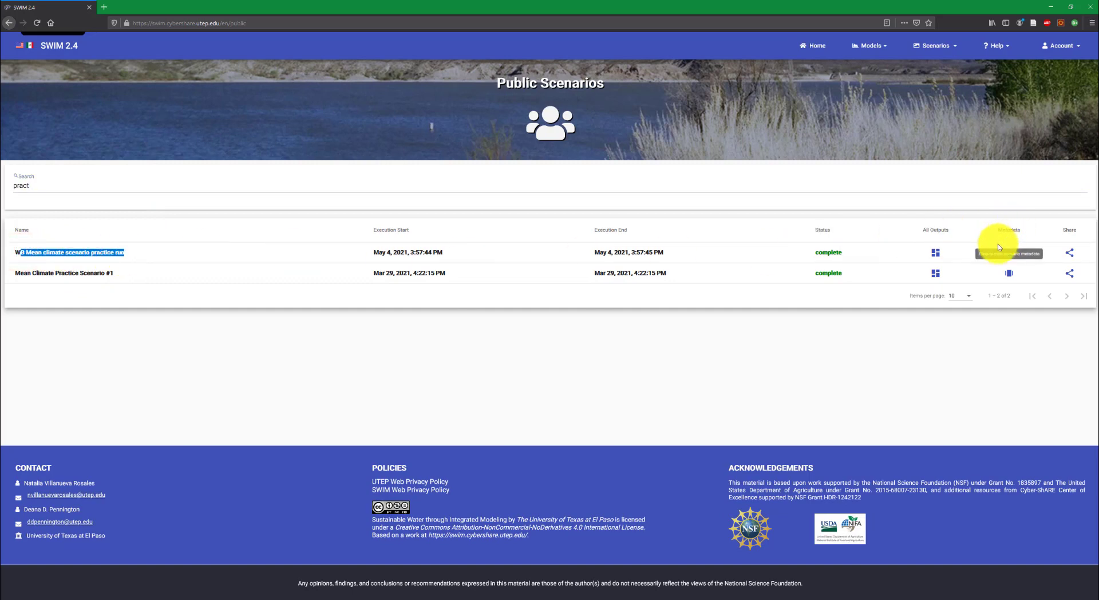
left_click(1010, 258)
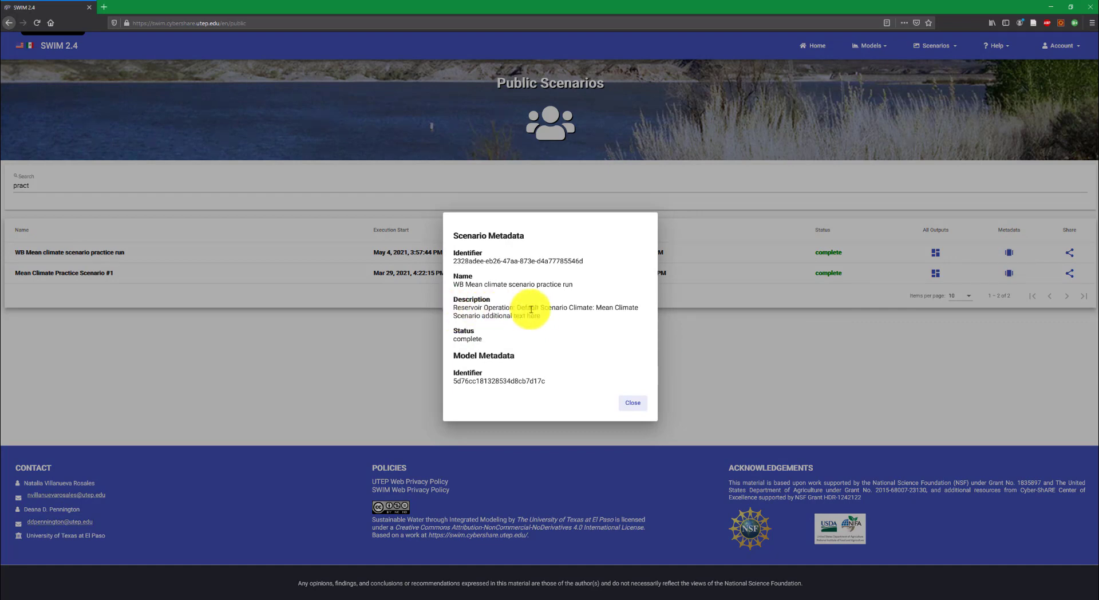
mouse_move(518, 308)
left_mouse_down()
mouse_move(604, 309)
mouse_move(522, 325)
mouse_move(537, 317)
left_mouse_up()
left_click(607, 344)
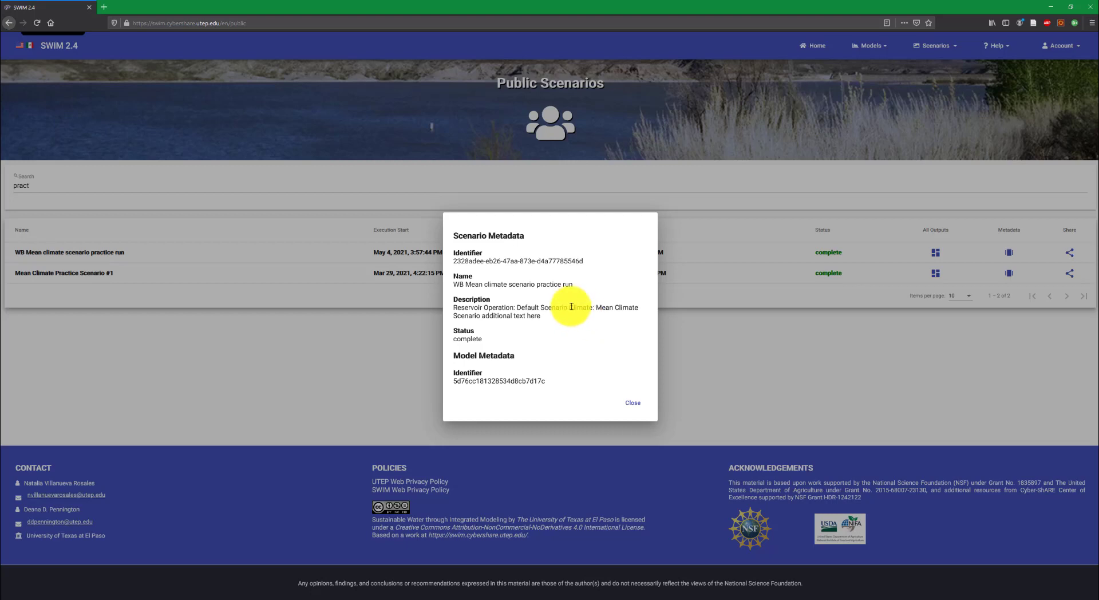
left_click_drag(570, 306, 632, 308)
left_click(591, 328)
left_click(611, 337)
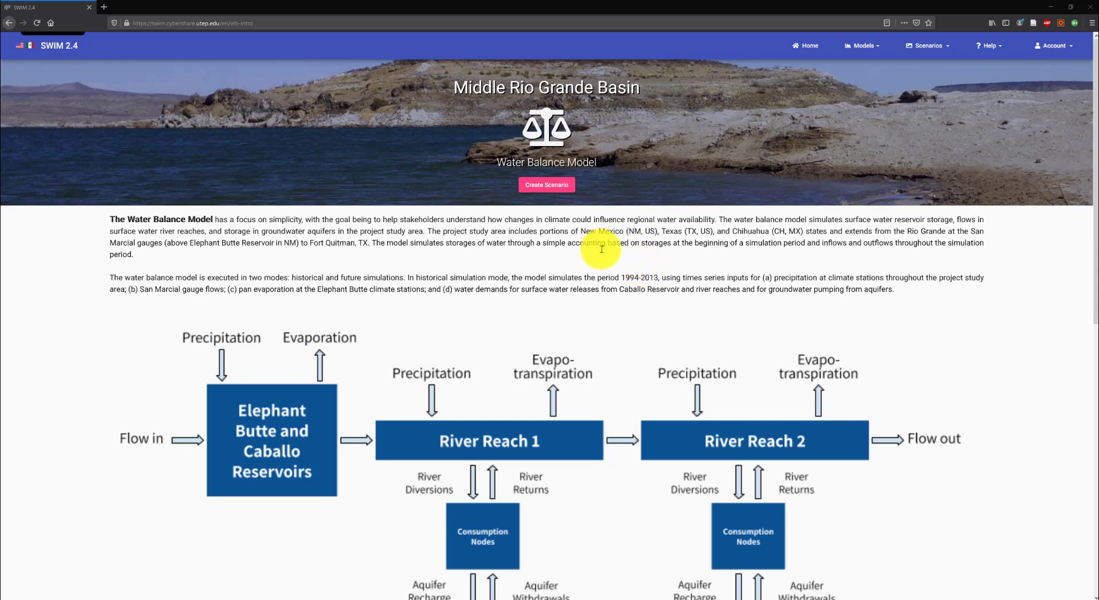
Step: Open the Water Balance Model introduction, look over its overview, and start creating a new scenario
left_click(863, 48)
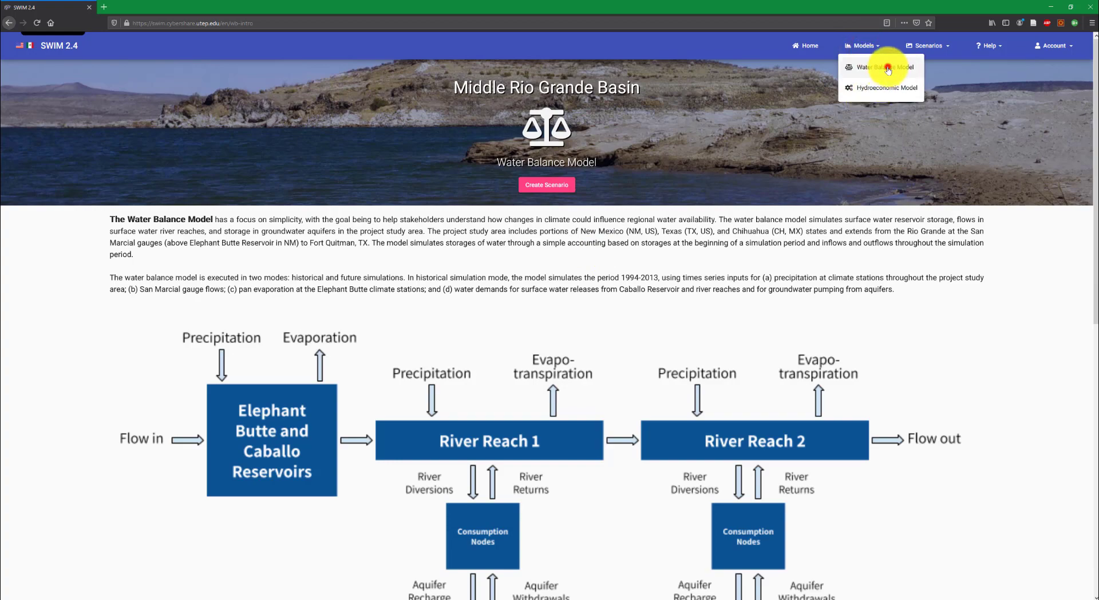
left_click(887, 67)
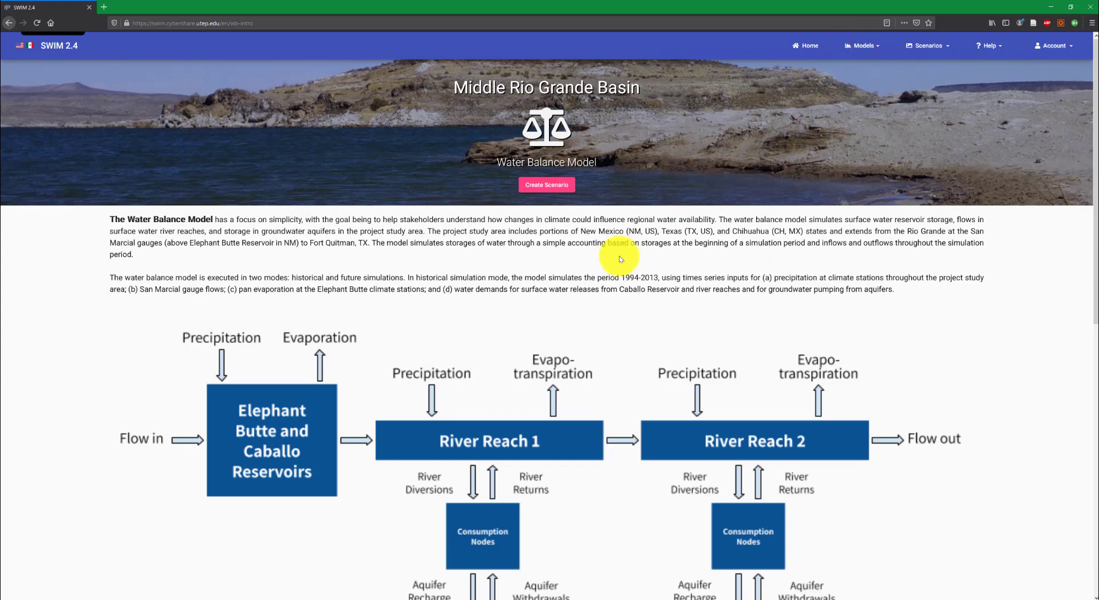
scroll(616, 266, "down", 4)
scroll(617, 265, "up", 5)
left_click(561, 183)
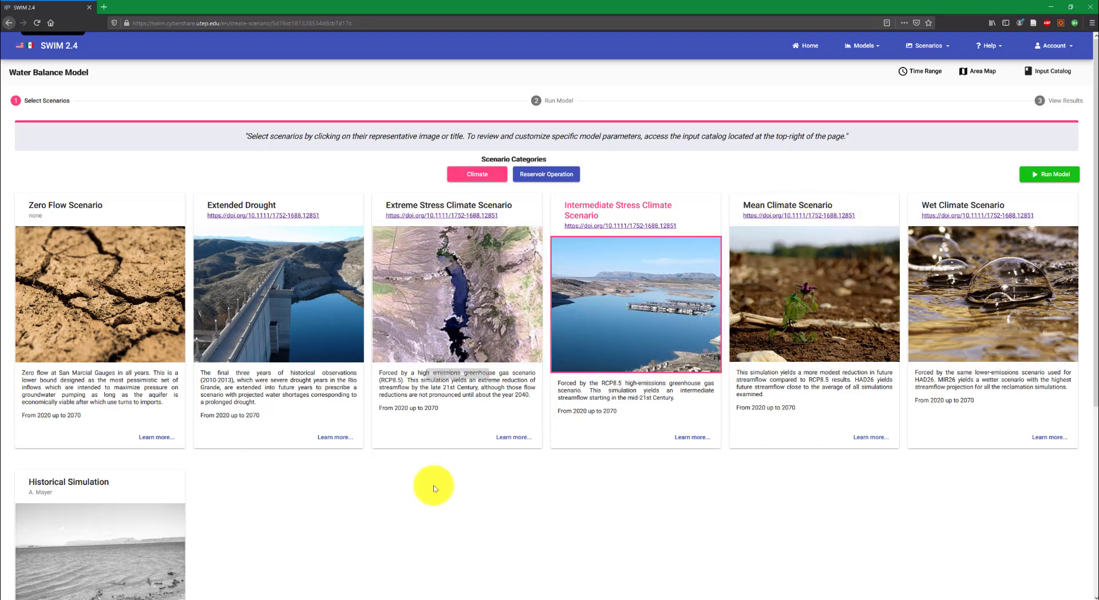
Step: Select the Extreme Stress Climate Scenario and view the chart of its affected SanMarIn model input
left_click(434, 283)
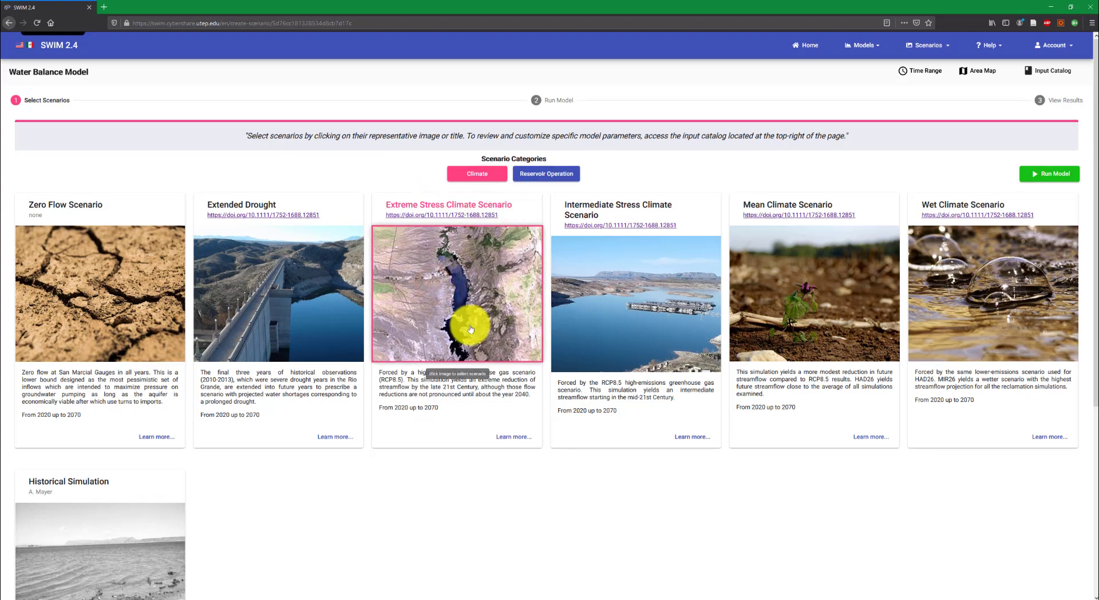
scroll(469, 328, "down", 2)
left_click(517, 372)
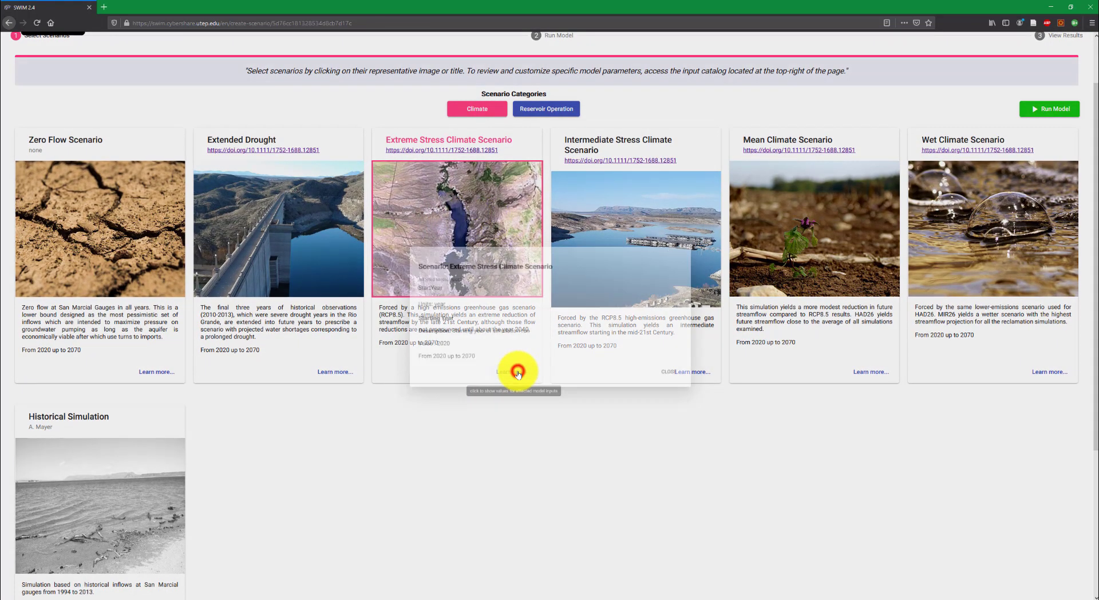
left_click(435, 278)
left_click(429, 305)
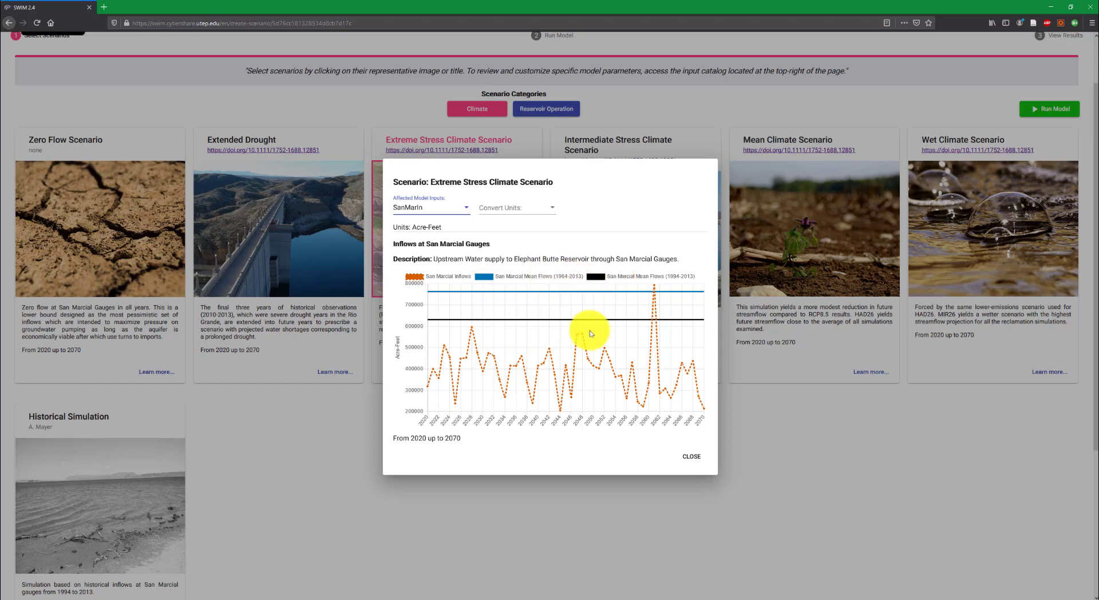
left_click(693, 458)
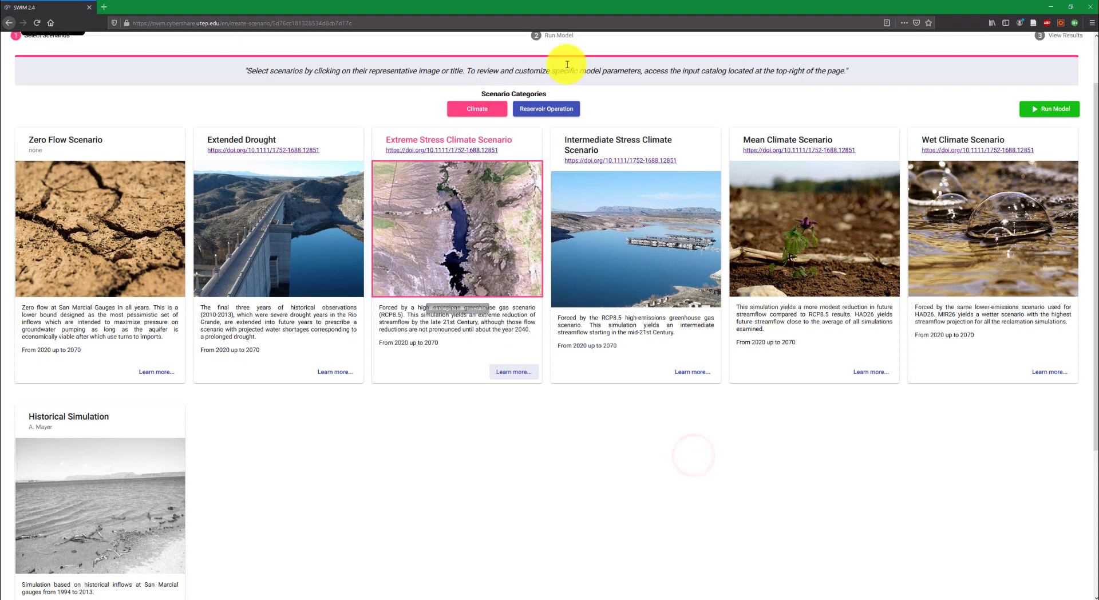
Step: Review the Reservoir Operation scenarios and return to the Climate scenarios
left_click(546, 108)
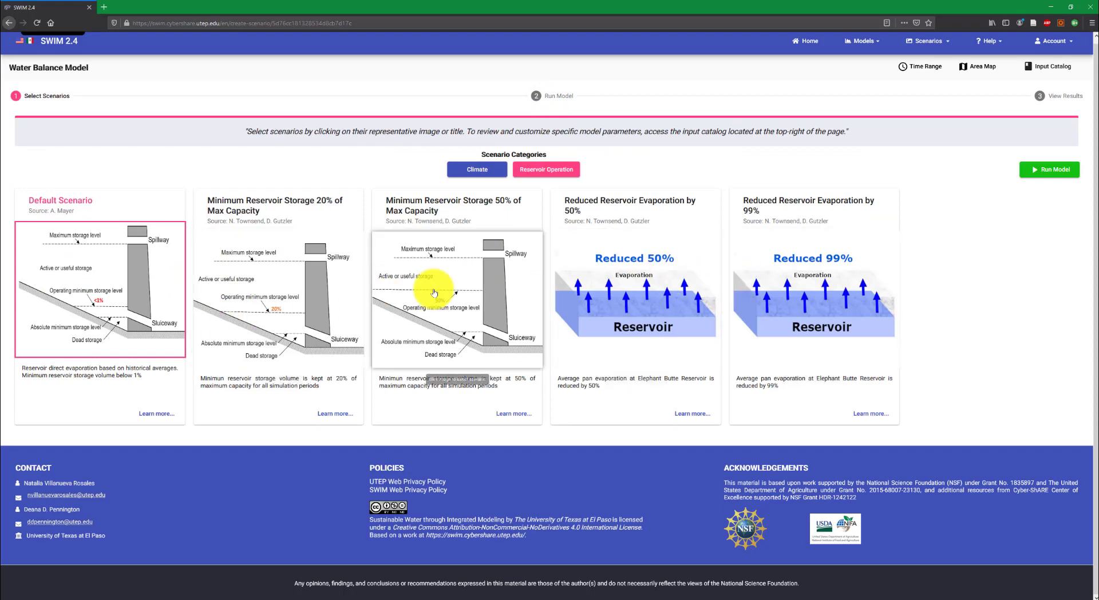
left_click(472, 172)
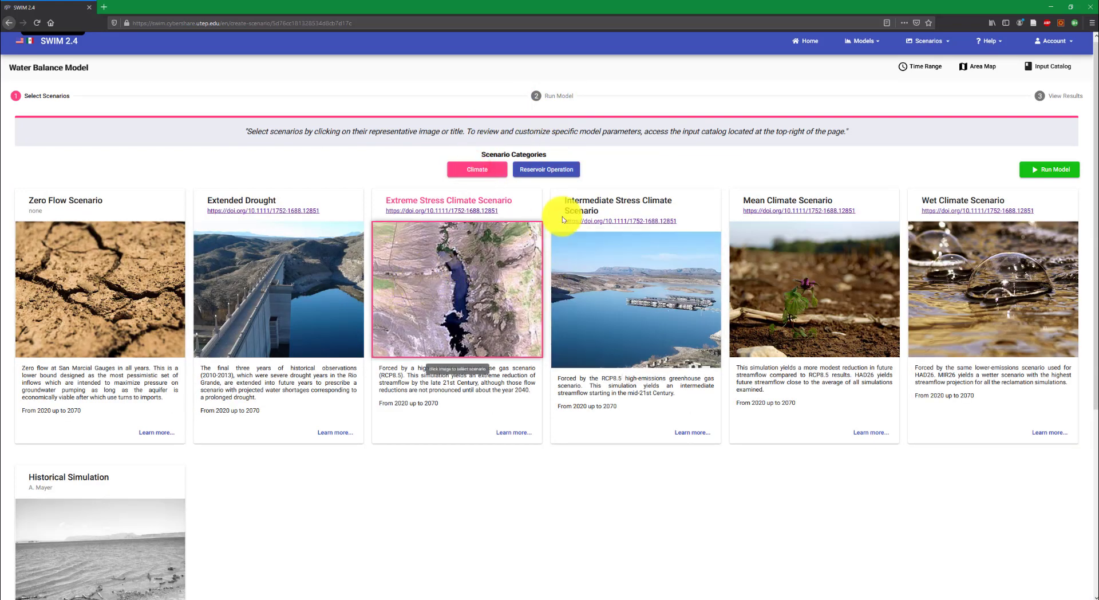
Step: Start a model run named "Practice scenario extreme stress" with Researcher as the water related role
left_click(1045, 170)
left_click(622, 252)
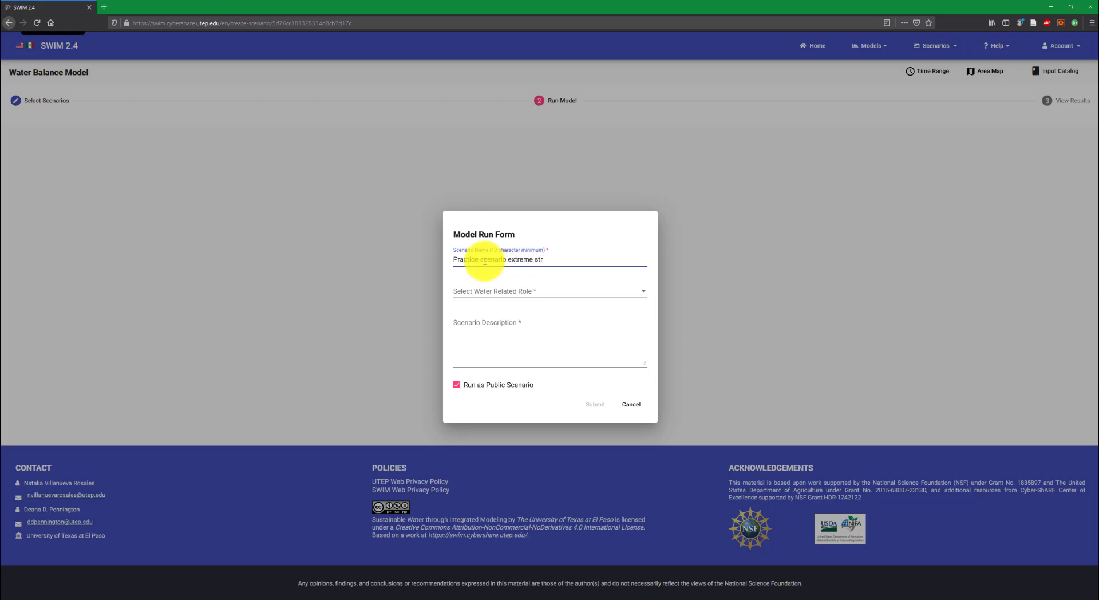
left_click(523, 289)
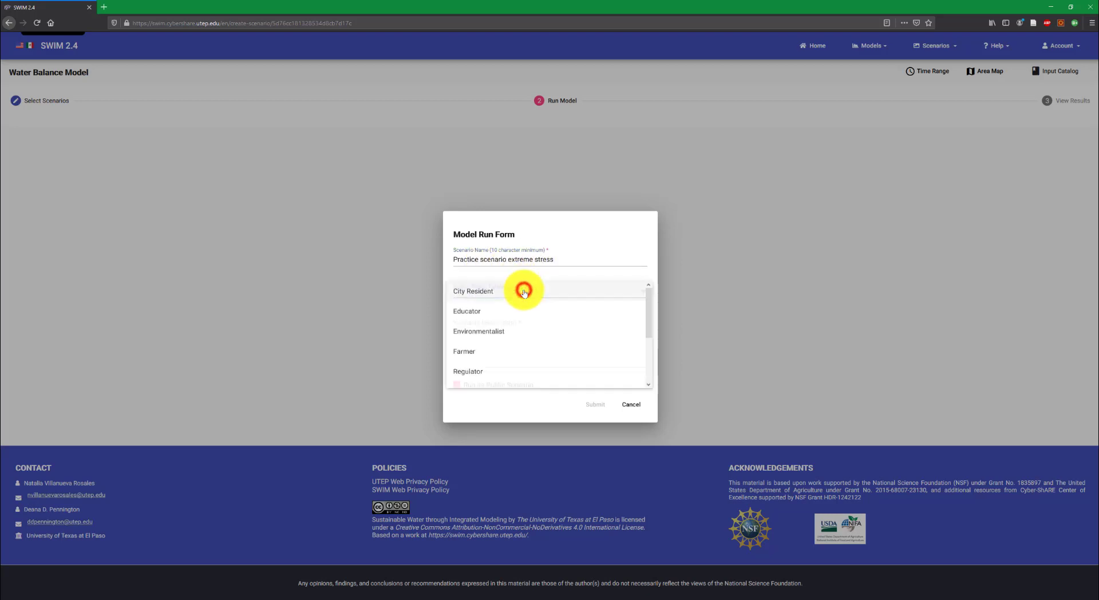
scroll(533, 342, "down", 2)
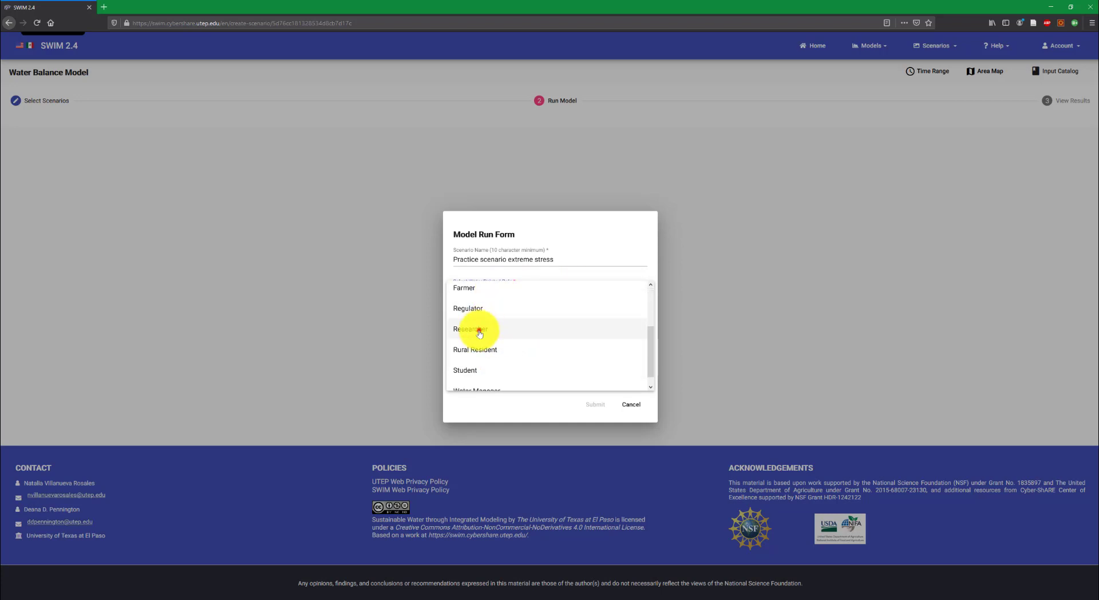
left_click(481, 329)
Step: Fill the scenario description with "Climate: Extreme Stress Climate Scenario Reservoir Operation: Default Scenario" and submit the public run
left_click(518, 334)
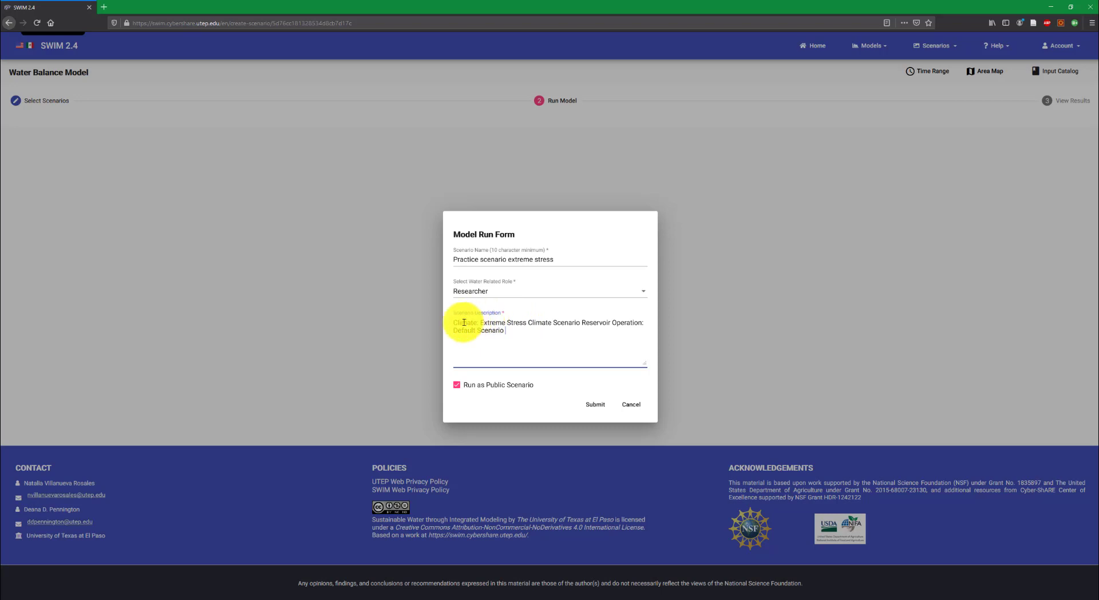
left_click_drag(461, 322, 536, 344)
left_click(536, 345)
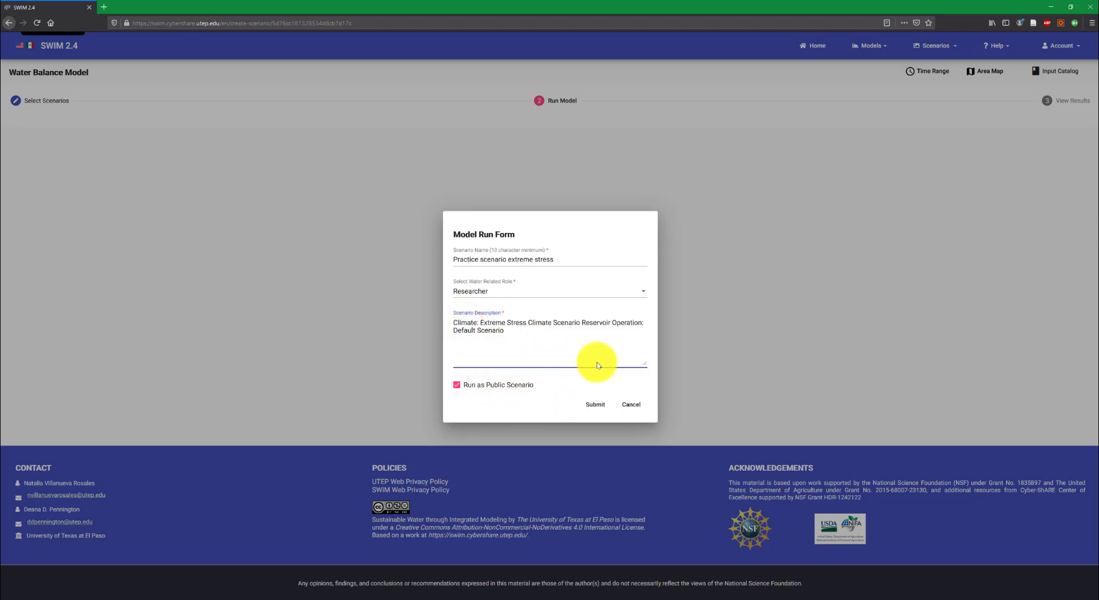
left_click(602, 406)
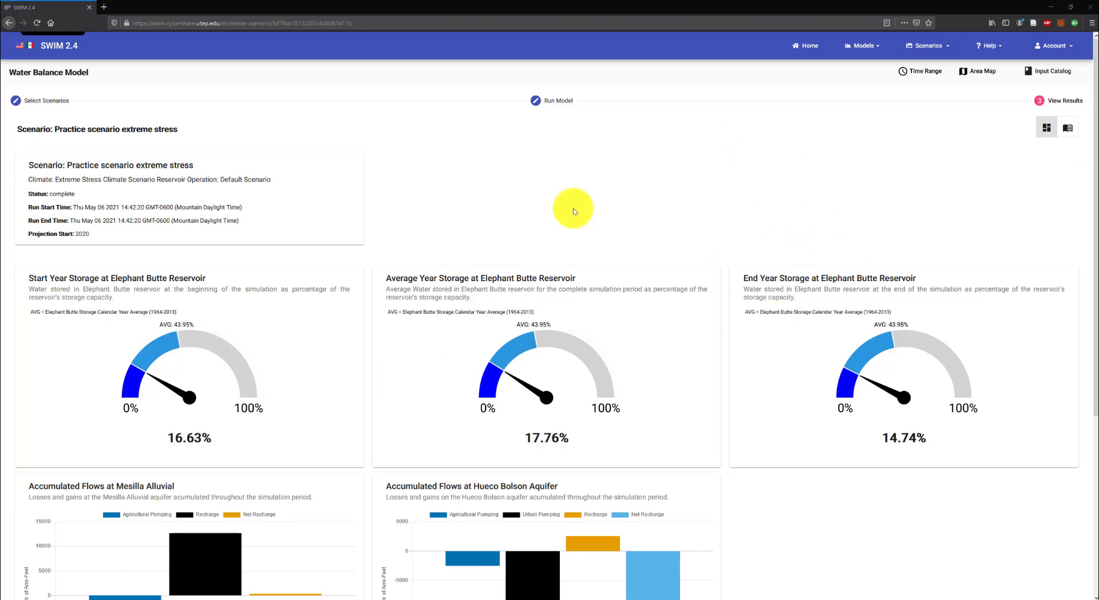
Step: Look over the Elephant Butte storage gauges and the accumulated aquifer flow charts in the run results
scroll(343, 255, "down", 3)
scroll(603, 294, "up", 3)
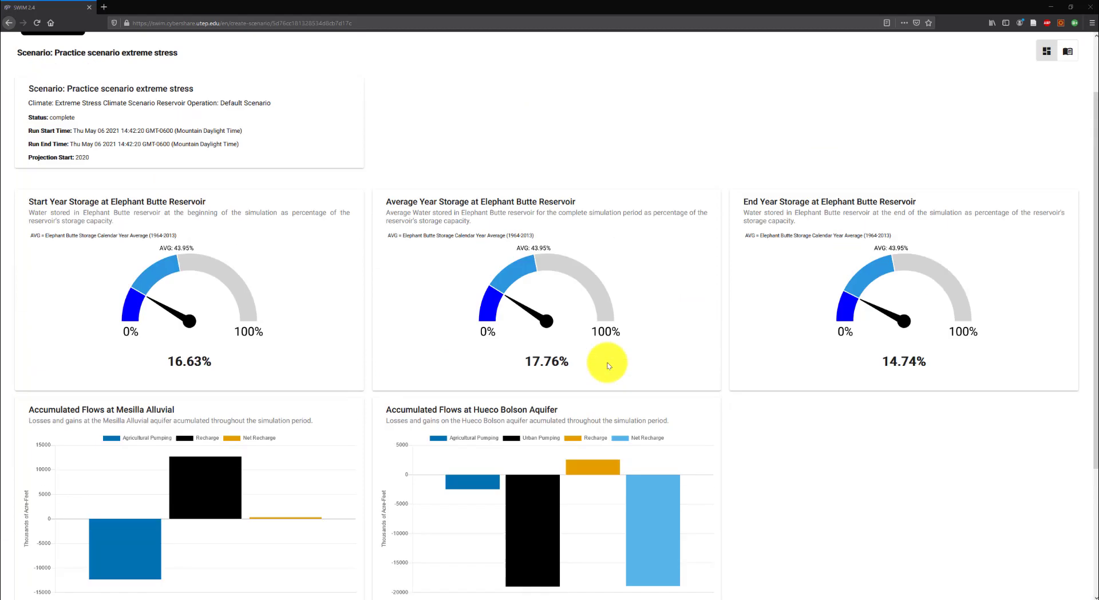
left_click(697, 172)
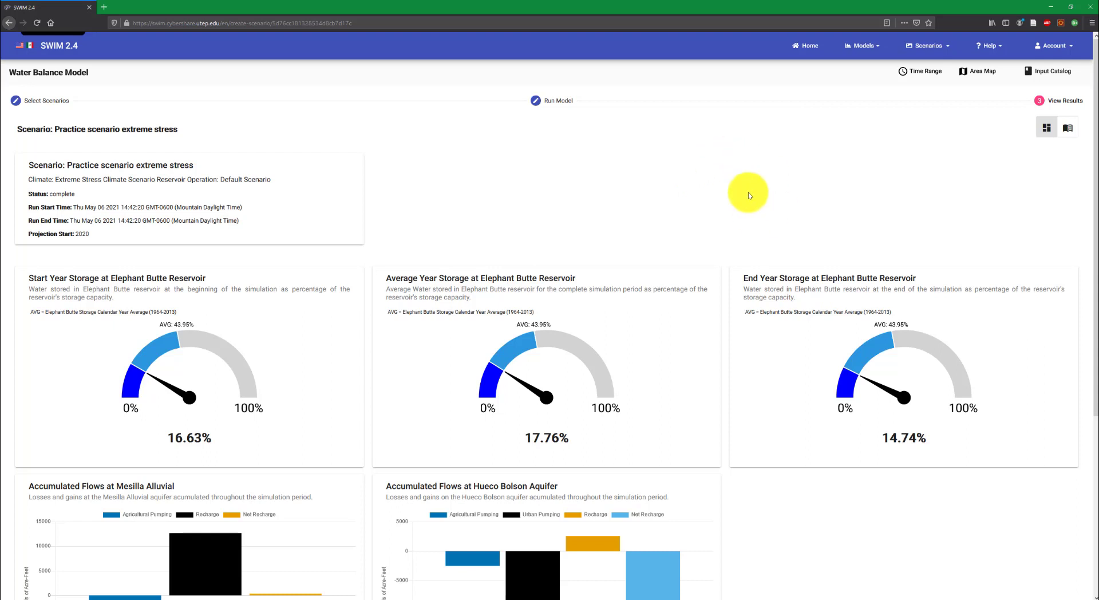
Step: Show the output variable list and select Caballo Reservoir Releases, Elephant Butte Reservoir Storage and Hueco Bolson Total Cumulative Loss
left_click(1068, 130)
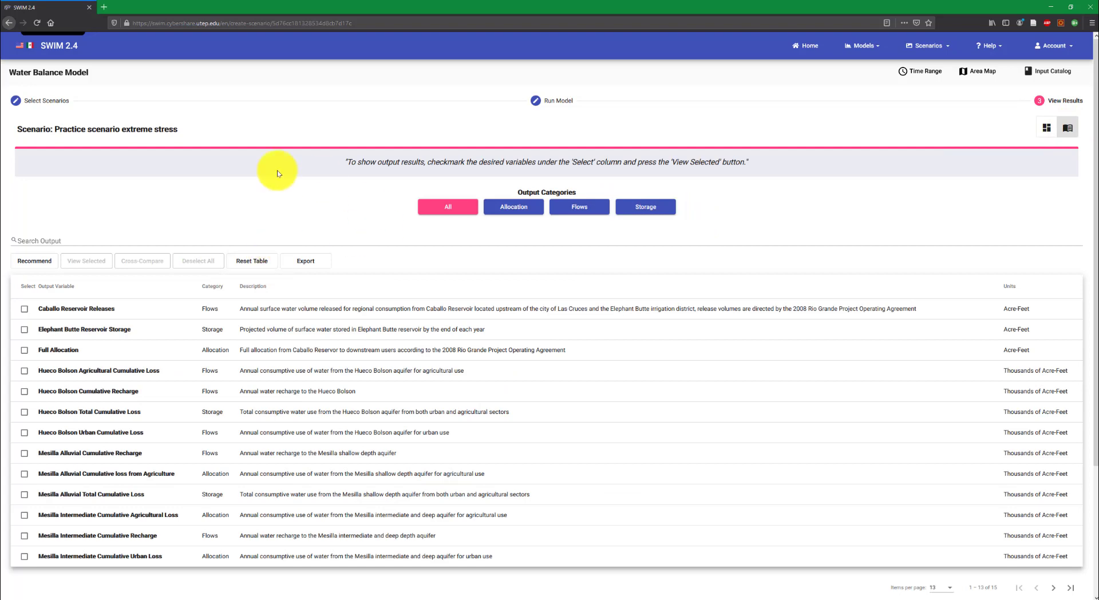
scroll(269, 229, "down", 1)
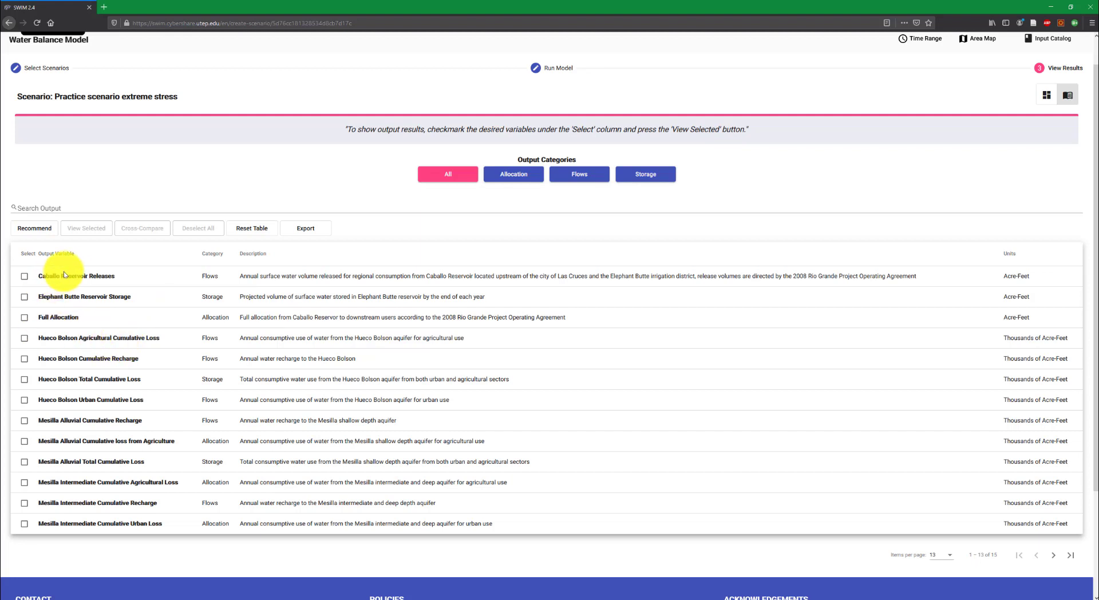
left_click(24, 277)
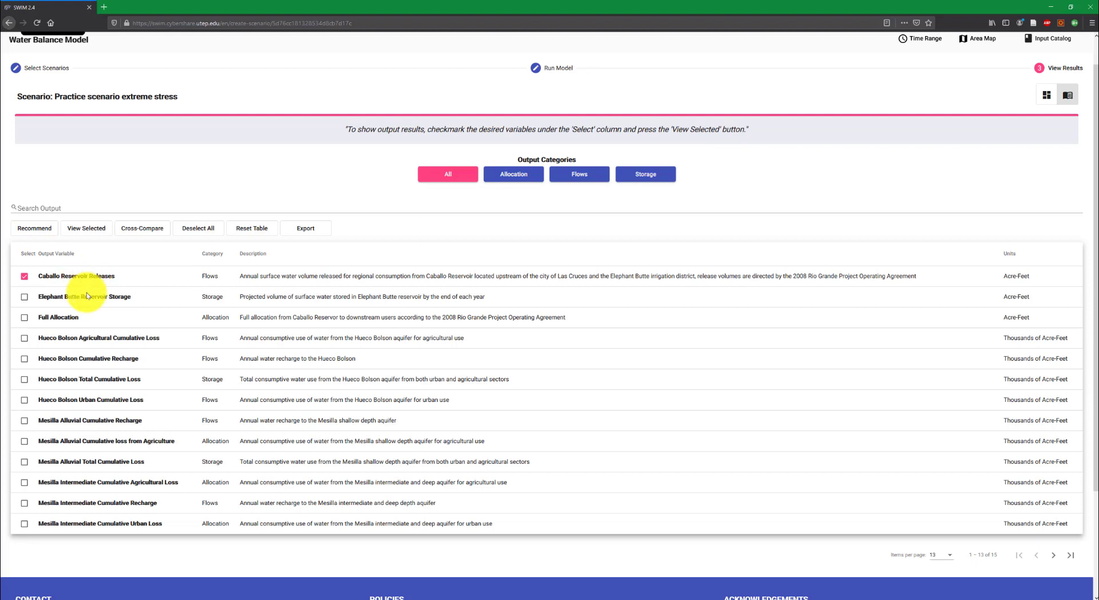
left_click(25, 298)
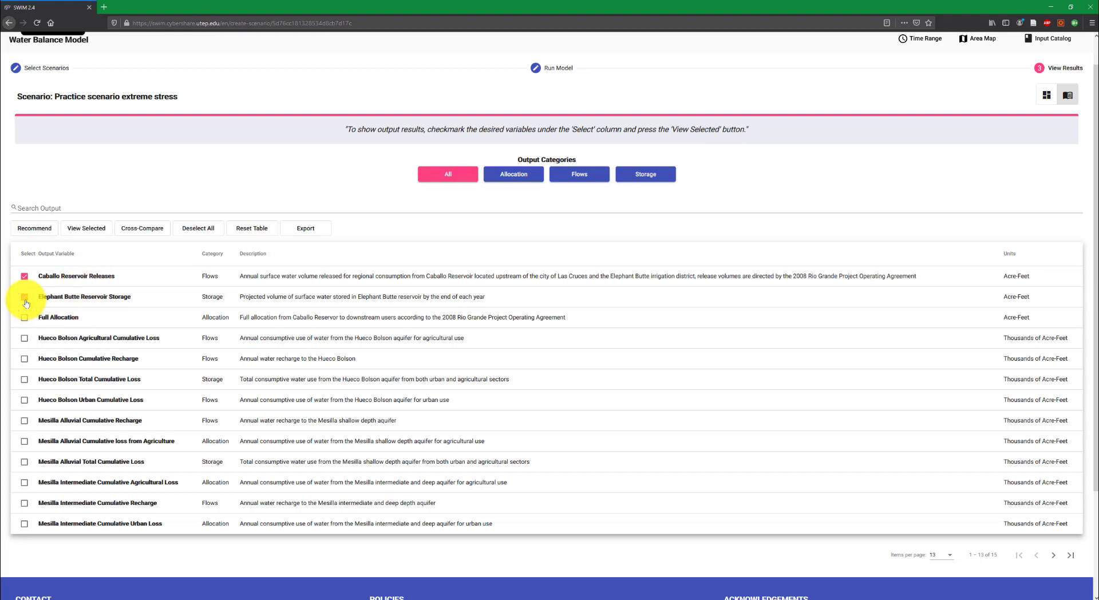
left_click(24, 382)
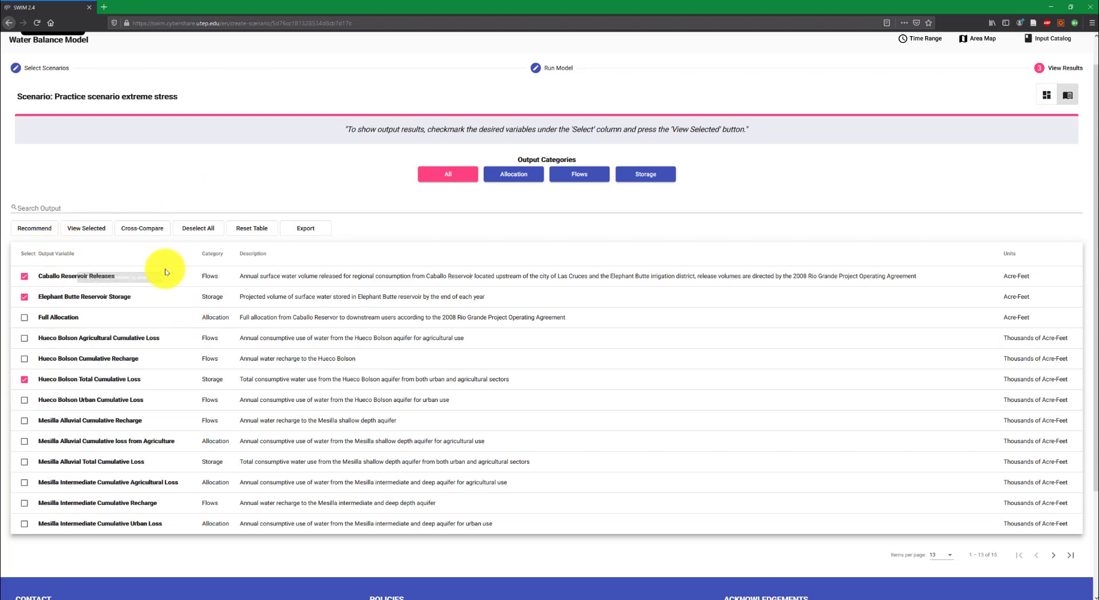
Step: Open the scenario cross-comparison for the selected outputs and page through the public scenarios, returning to the most recent runs
left_click(146, 231)
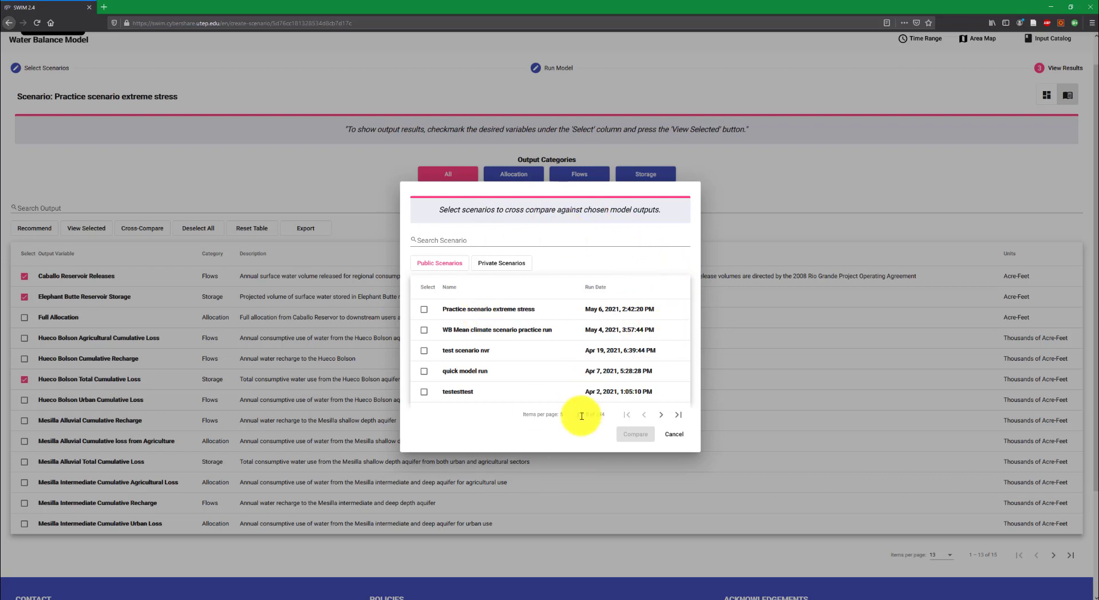
left_click(662, 419)
left_click(662, 420)
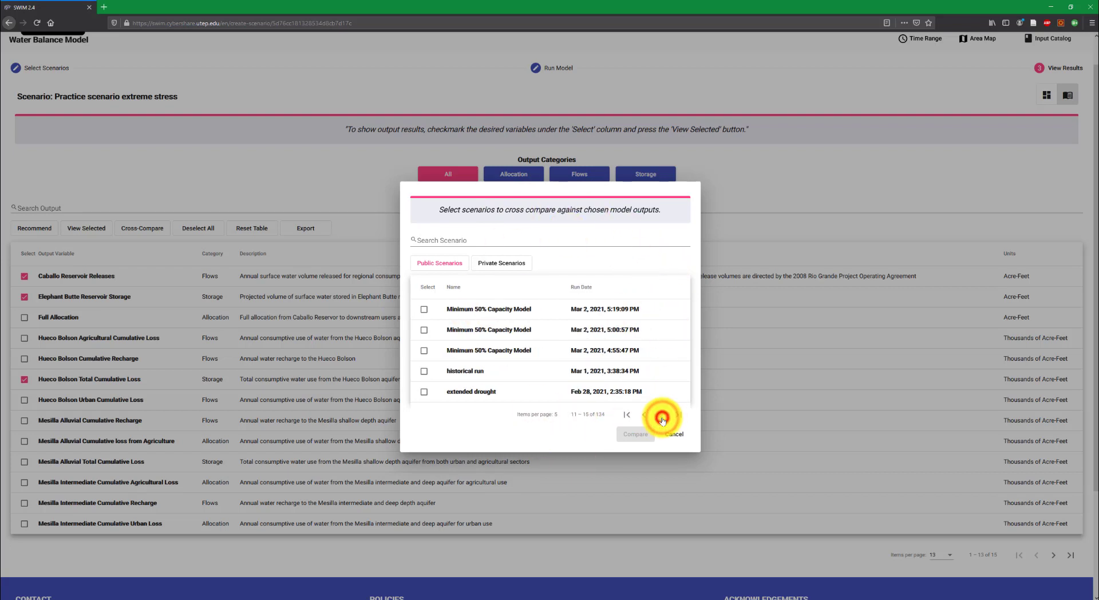
left_click(662, 419)
left_click(662, 420)
left_click(662, 419)
left_click(662, 419)
left_click(662, 419)
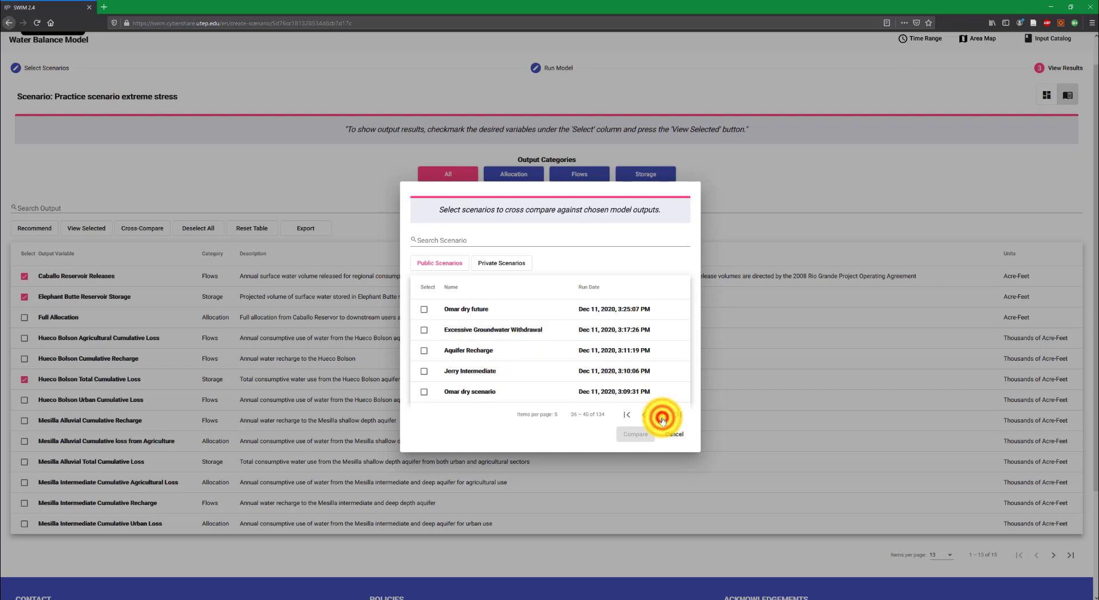
left_click(662, 420)
left_click(662, 419)
left_click(644, 416)
left_click(644, 416)
left_click(645, 416)
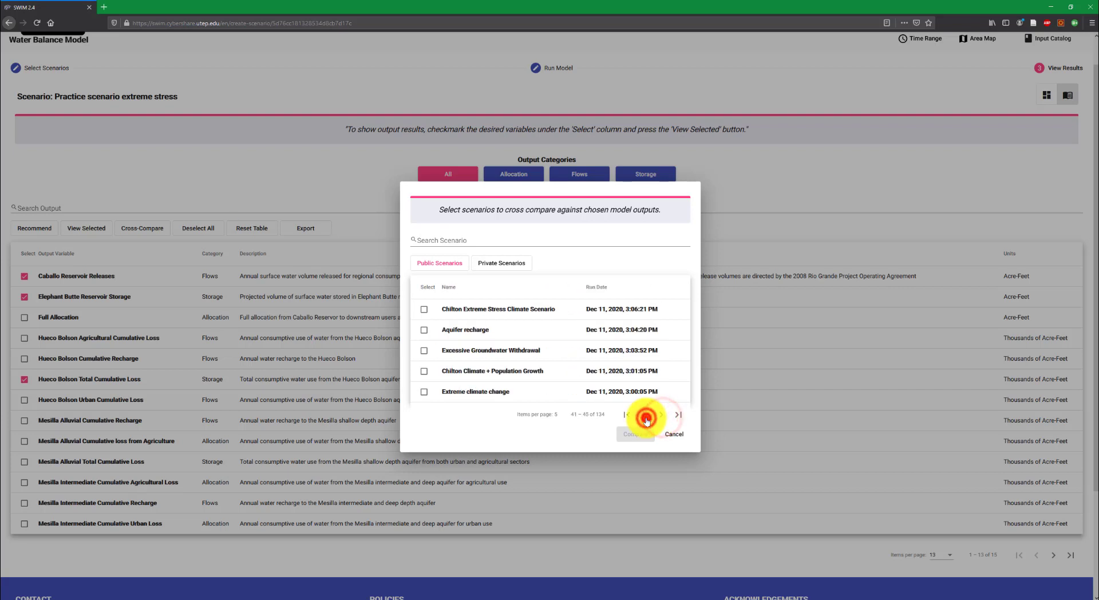
left_click(644, 416)
left_click(644, 417)
left_click(645, 417)
left_click(644, 417)
left_click(644, 419)
left_click(644, 420)
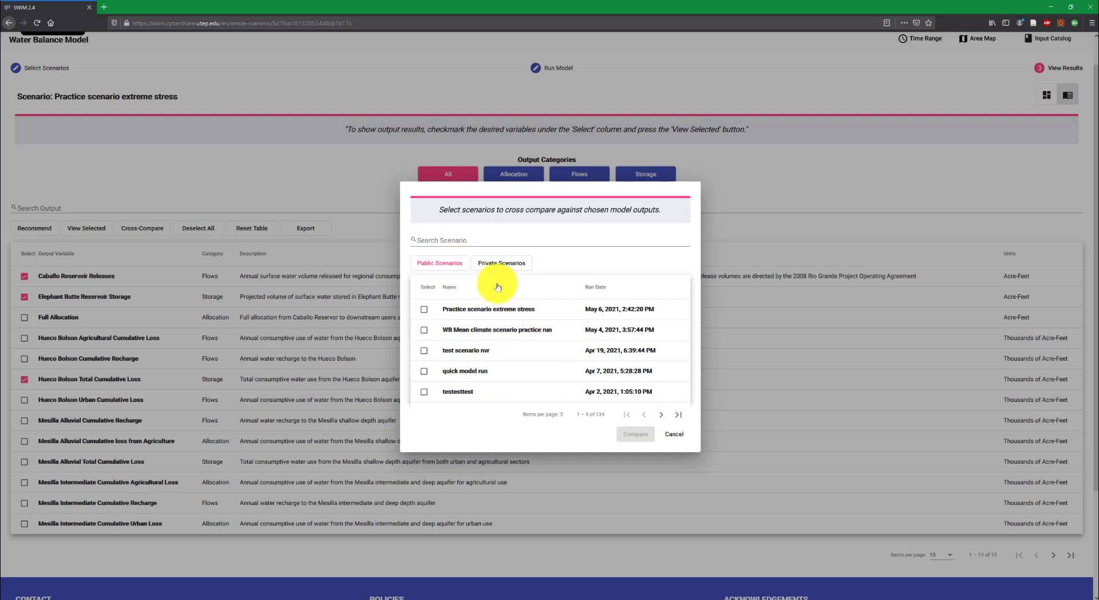
left_click(661, 414)
left_click(661, 414)
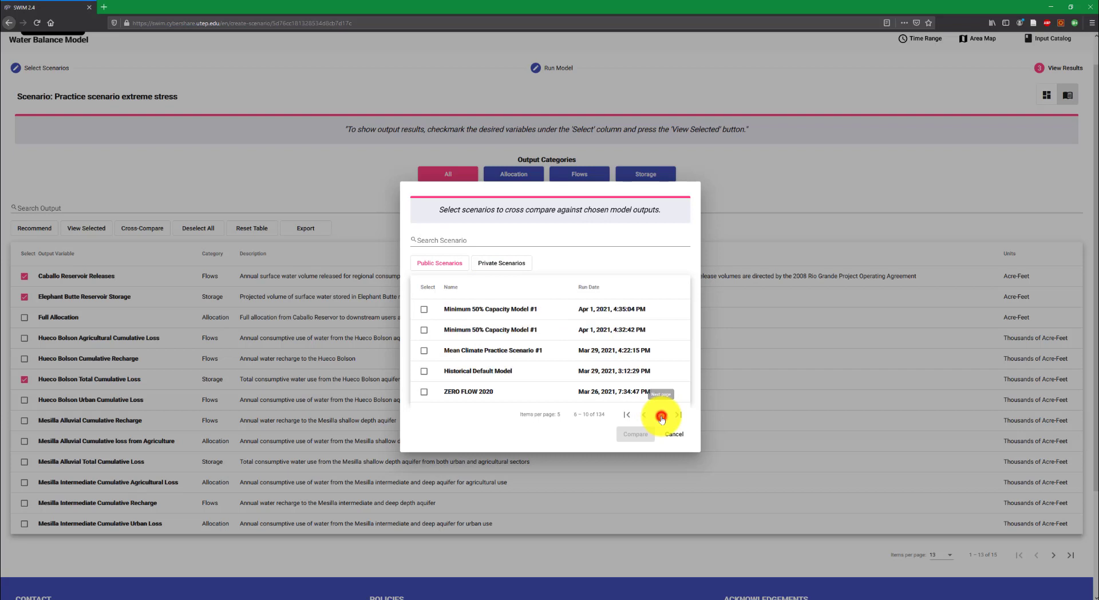
left_click(661, 415)
left_click(660, 415)
left_click(661, 415)
left_click(661, 415)
left_click(661, 415)
left_click(660, 415)
left_click(644, 416)
left_click(644, 415)
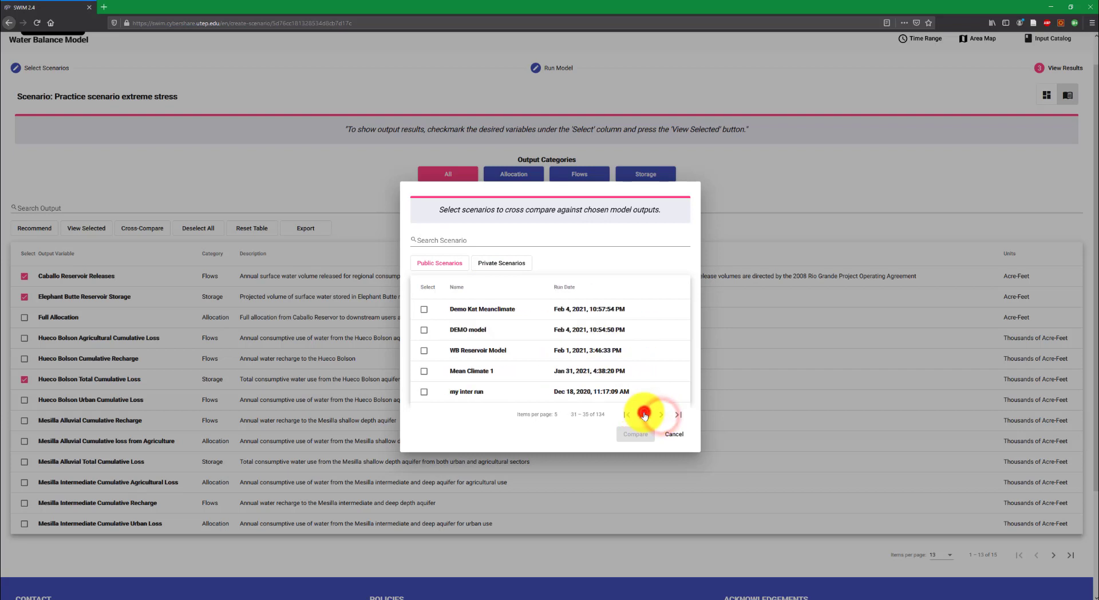
left_click(644, 416)
left_click(644, 415)
left_click(644, 415)
left_click(645, 416)
left_click(645, 415)
left_click(644, 415)
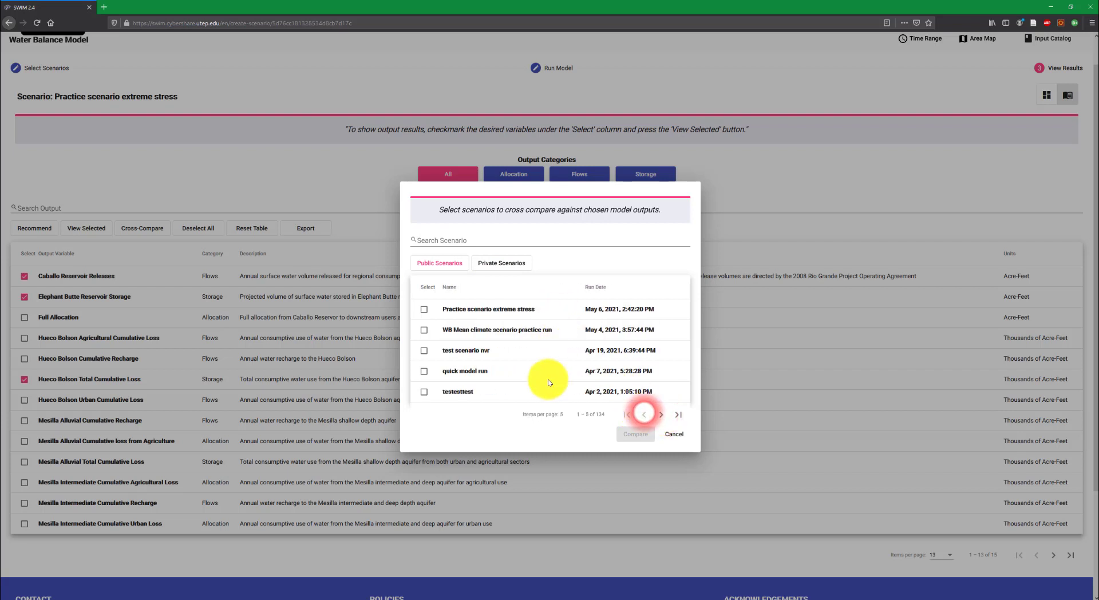
Step: Look through the private scenarios available for cross-comparison
left_click(508, 264)
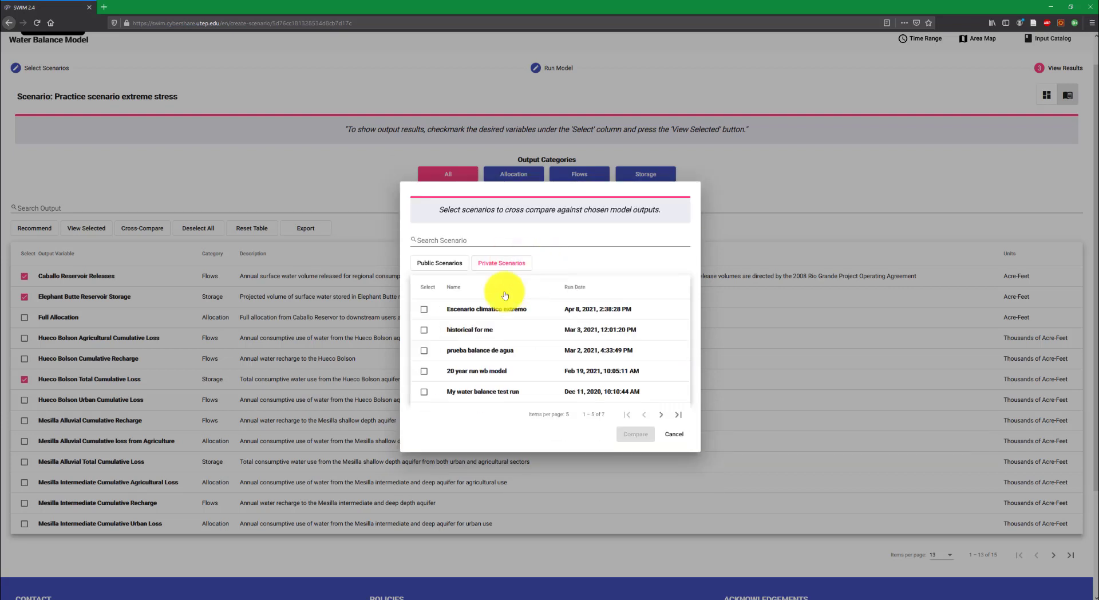
left_click(663, 416)
left_click(645, 386)
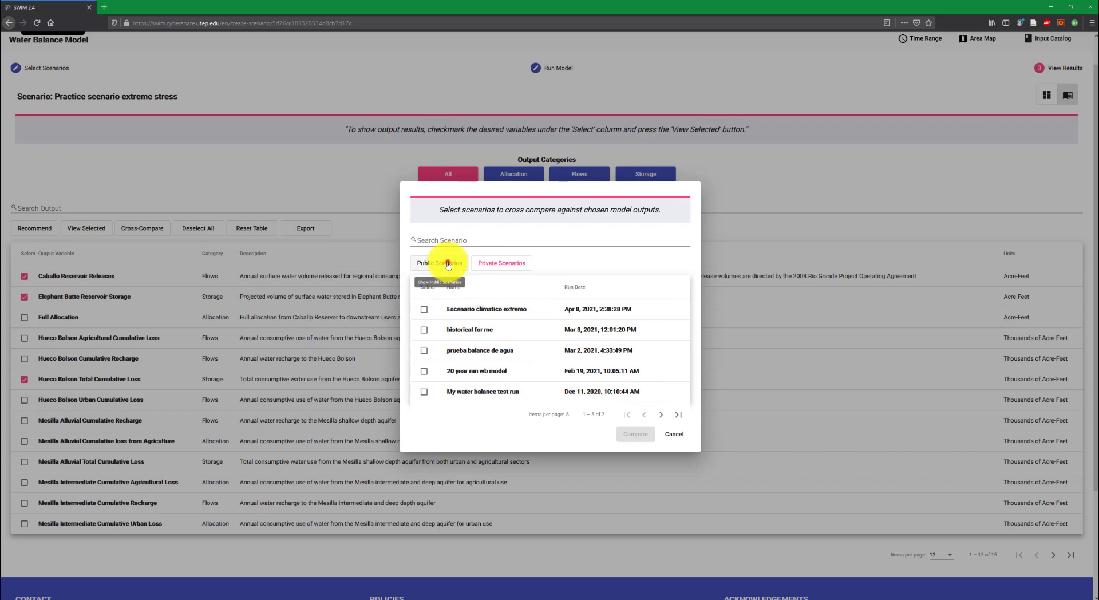
Step: Select the public scenario "WB Mean climate scenario practice run" and compare it against the current run
left_click(448, 264)
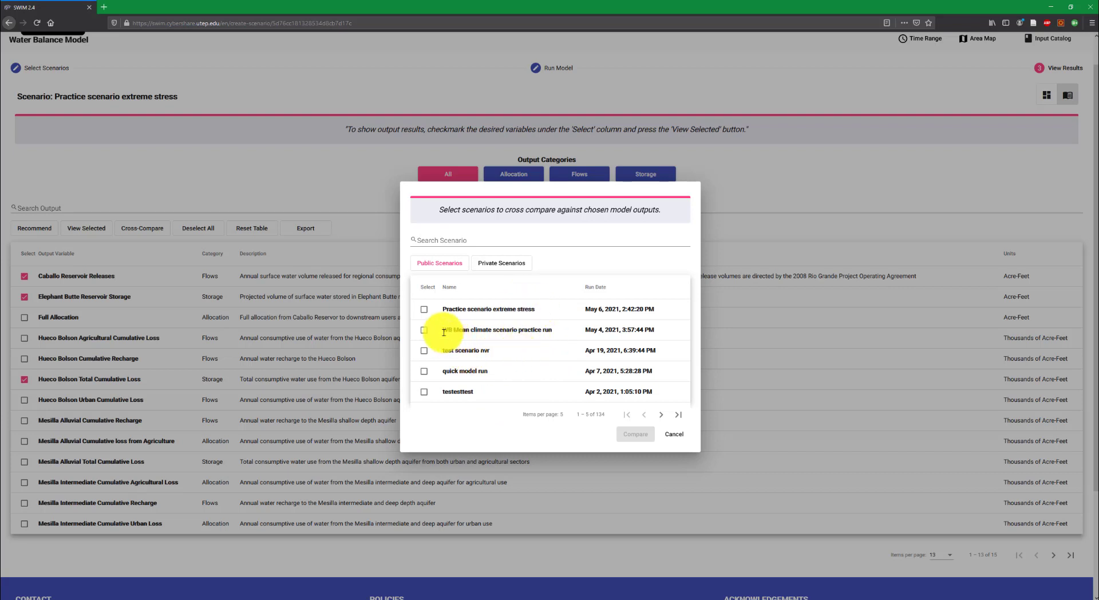
left_click_drag(444, 331, 533, 329)
left_click(556, 332)
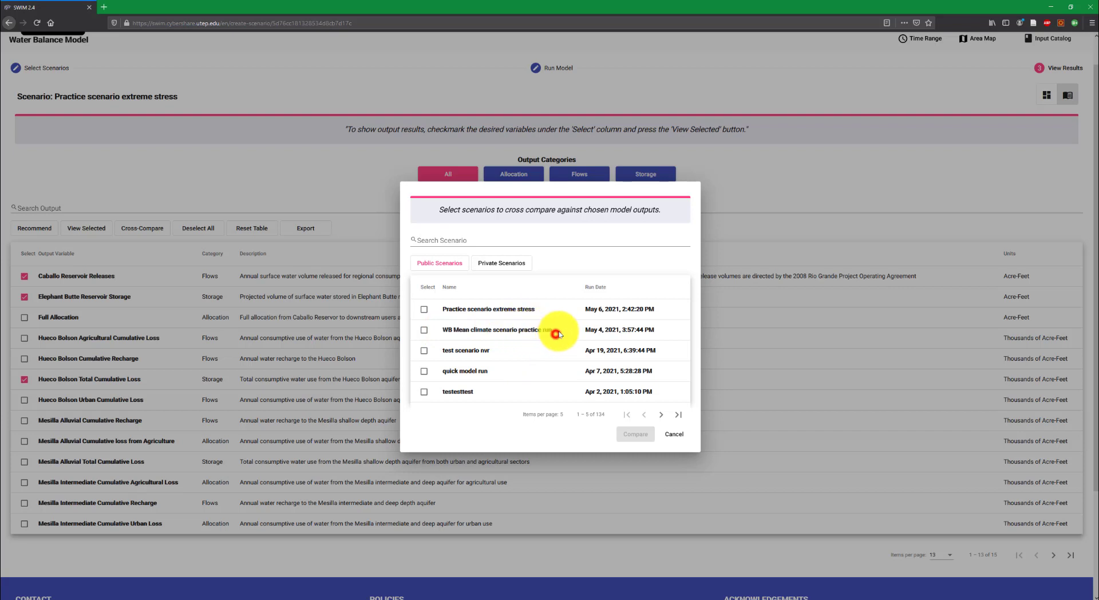
left_click(424, 330)
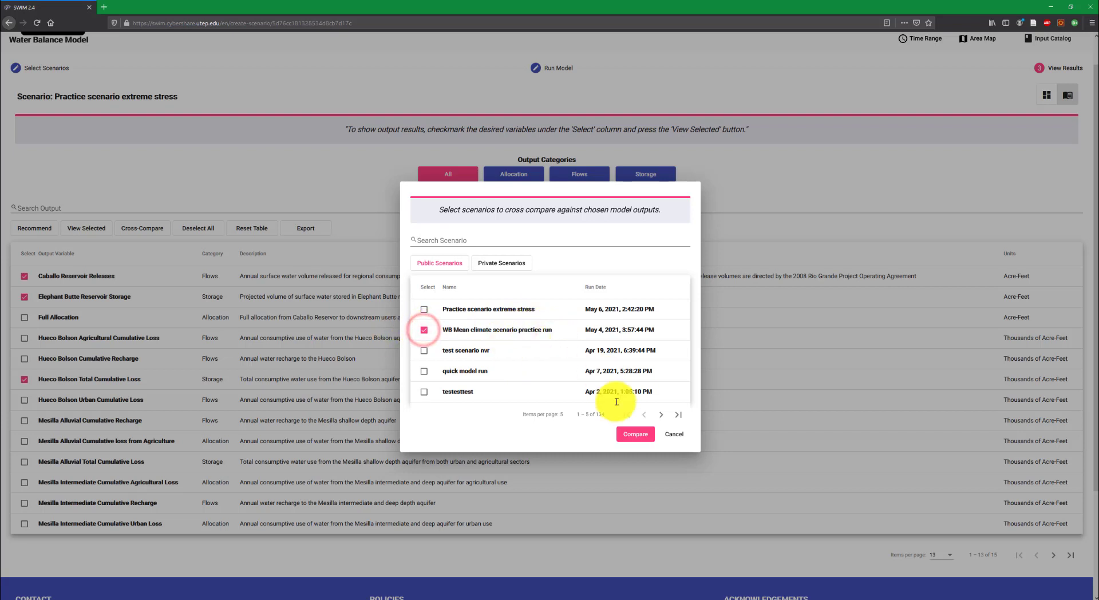
left_click(631, 435)
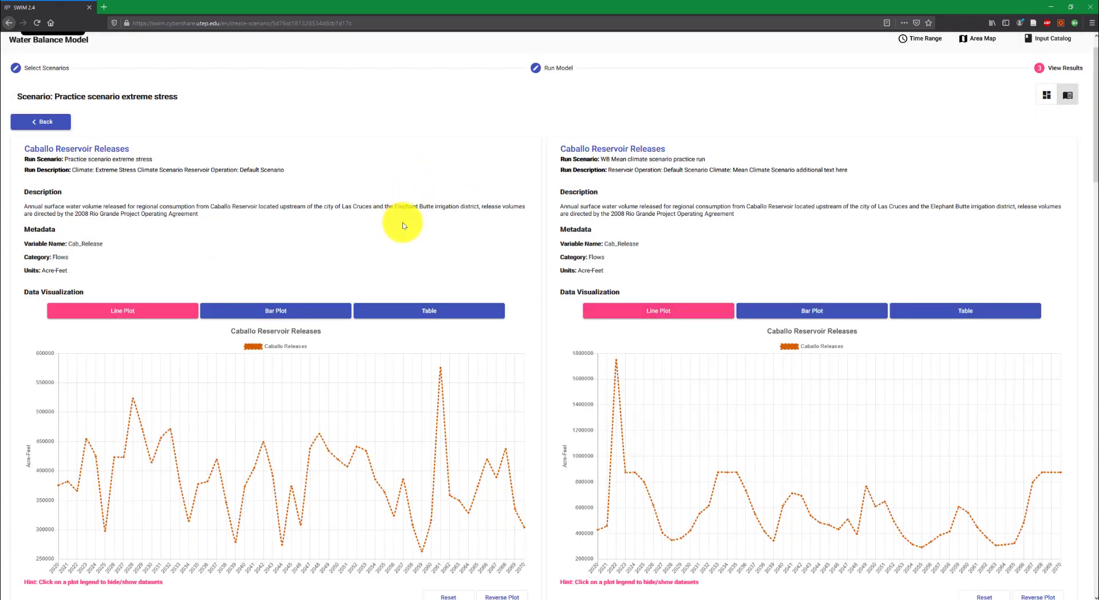
Step: Examine the run names, run descriptions and line plots of Caballo Reservoir Releases for the two compared scenarios
scroll(406, 229, "down", 2)
scroll(422, 276, "up", 2)
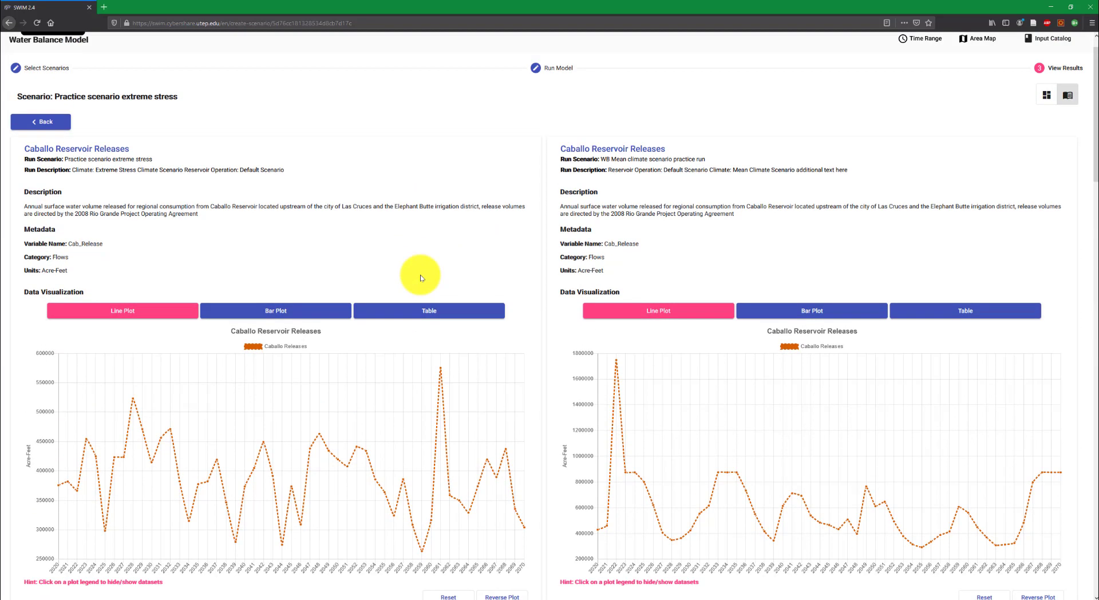
scroll(445, 261, "down", 3)
scroll(437, 286, "up", 2)
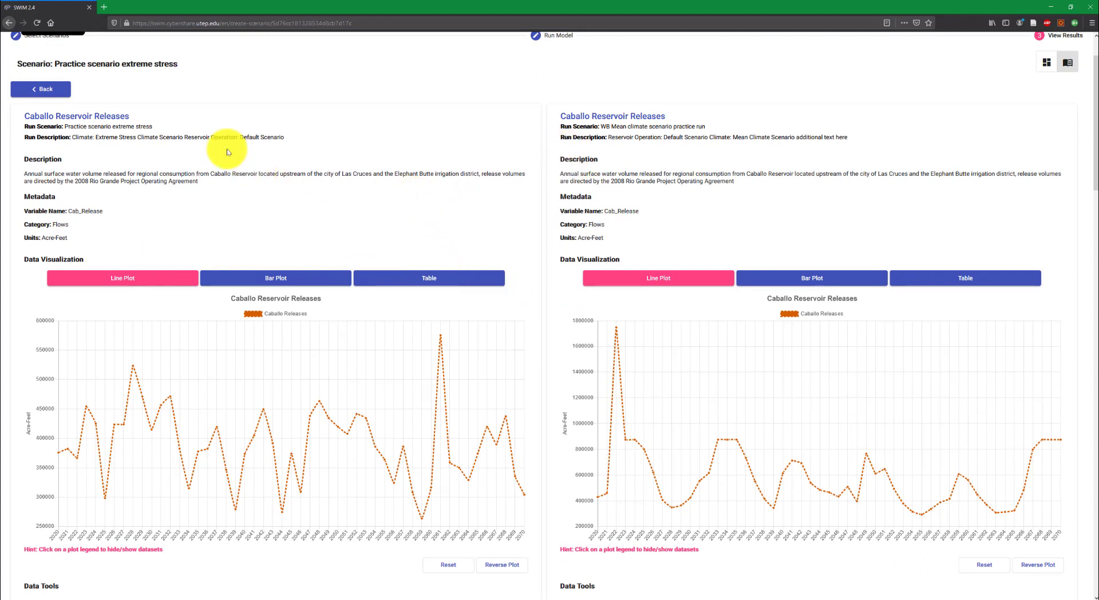
left_click_drag(152, 126, 29, 124)
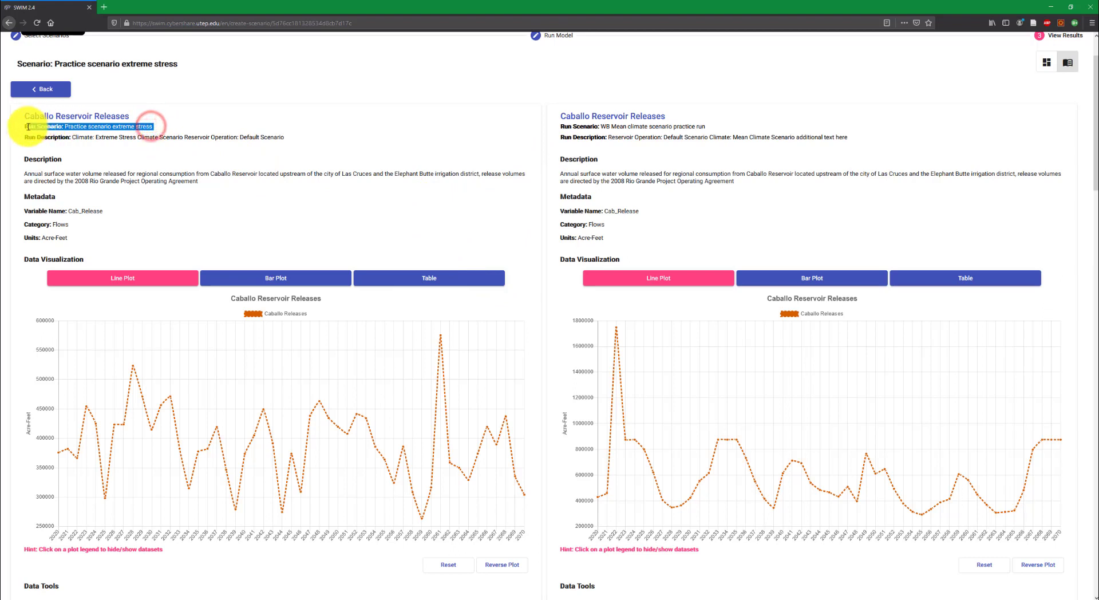
left_click(110, 127)
left_click_drag(151, 126, 114, 129)
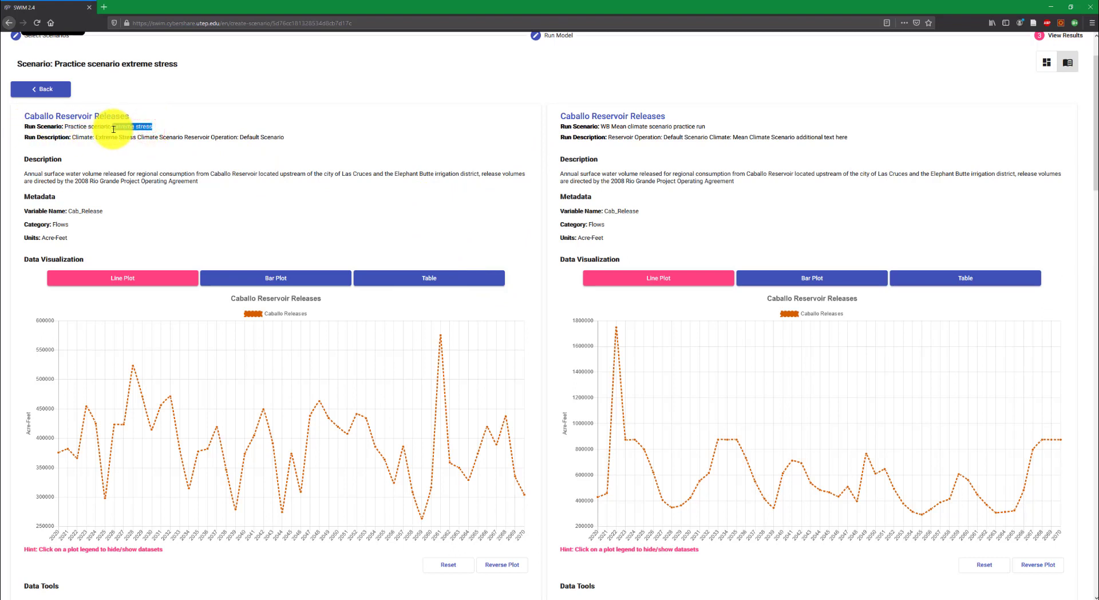
left_click(640, 127)
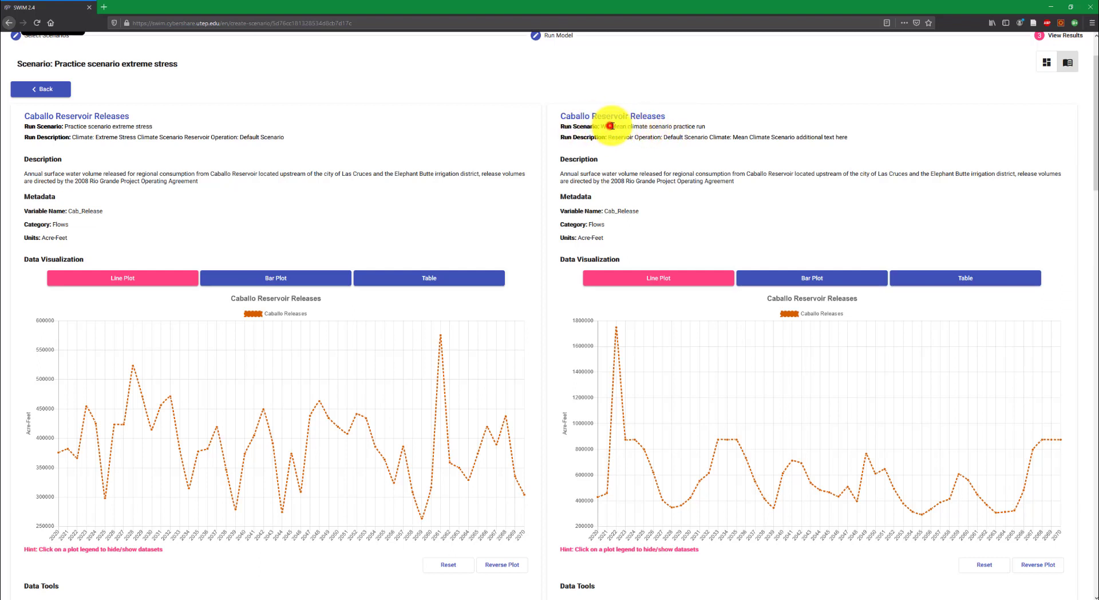
left_click_drag(610, 126, 711, 130)
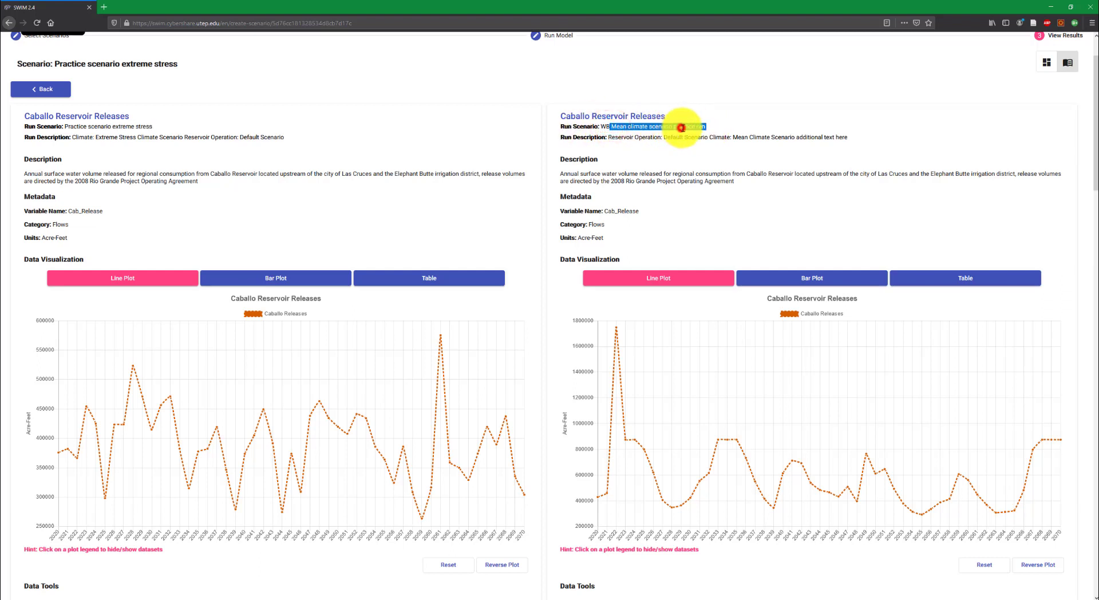
left_click(681, 127)
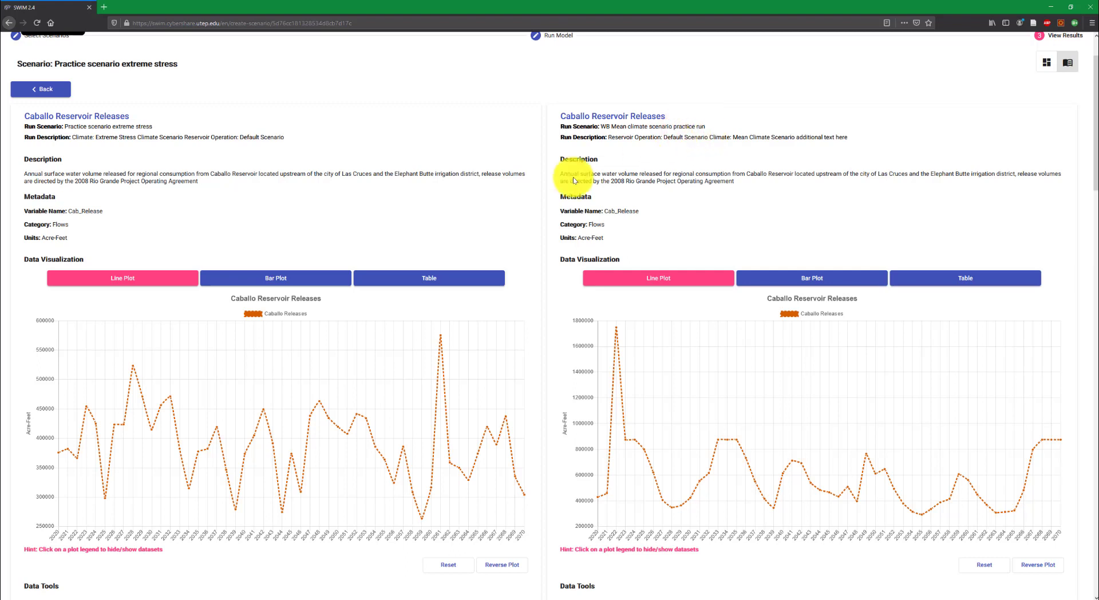
left_click(76, 141)
left_click_drag(72, 139, 237, 140)
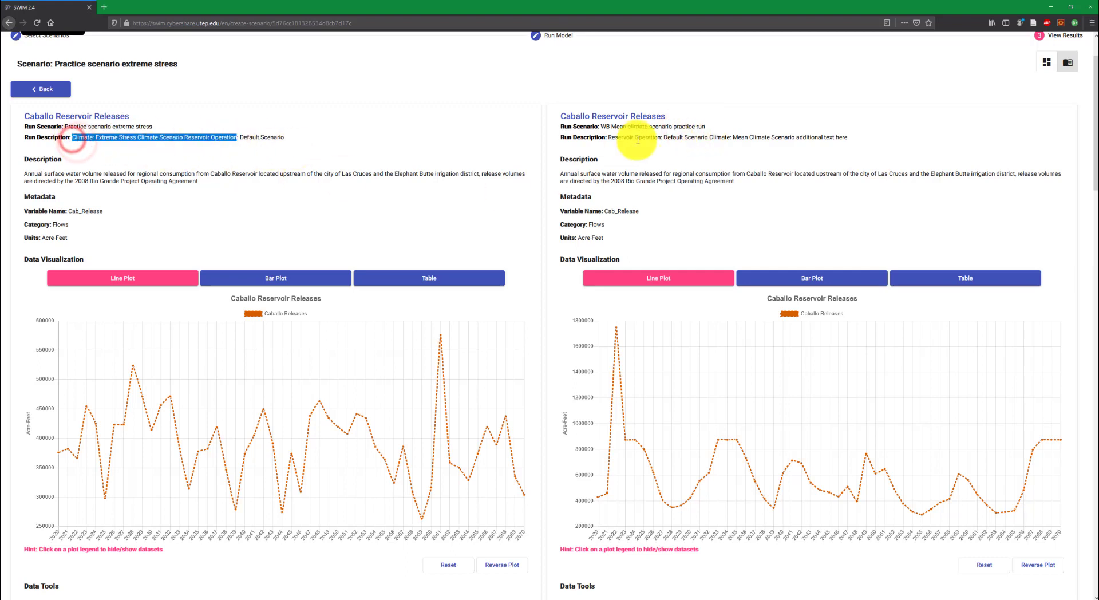
left_click_drag(620, 138, 791, 140)
left_click(753, 210)
scroll(736, 191, "down", 2)
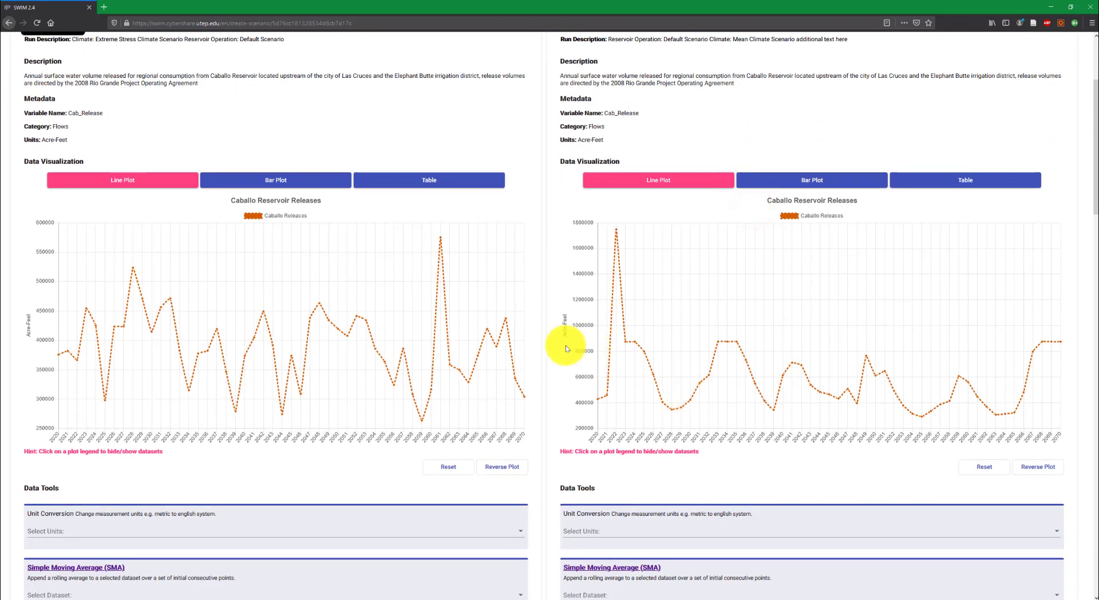
scroll(550, 338, "down", 1)
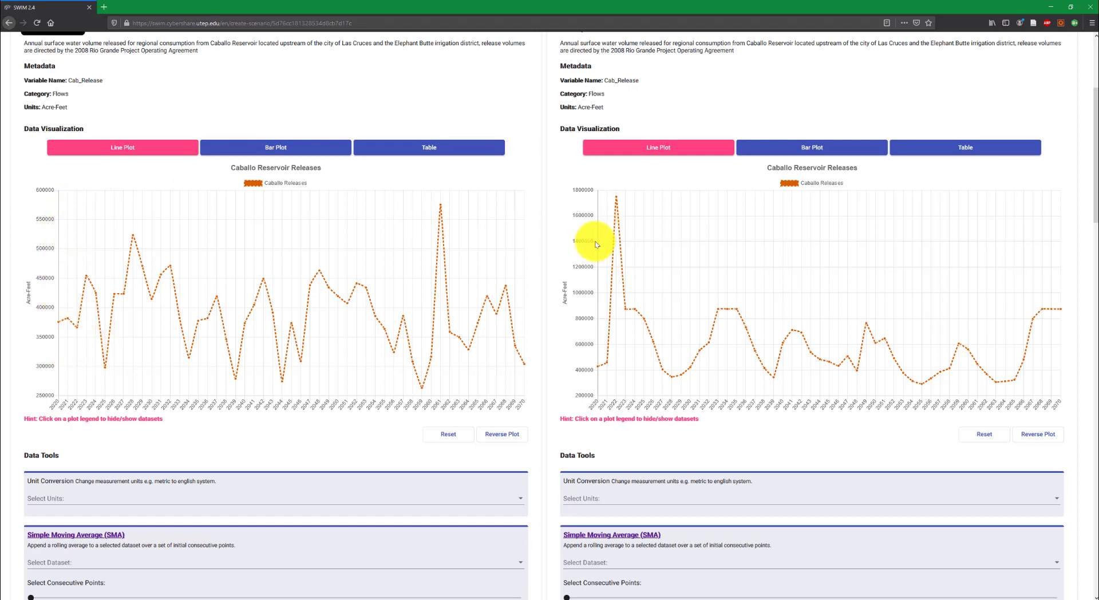
Step: Convert the extreme stress scenario's Caballo Reservoir Releases to Thousands of Acre-Feet
scroll(218, 370, "down", 3)
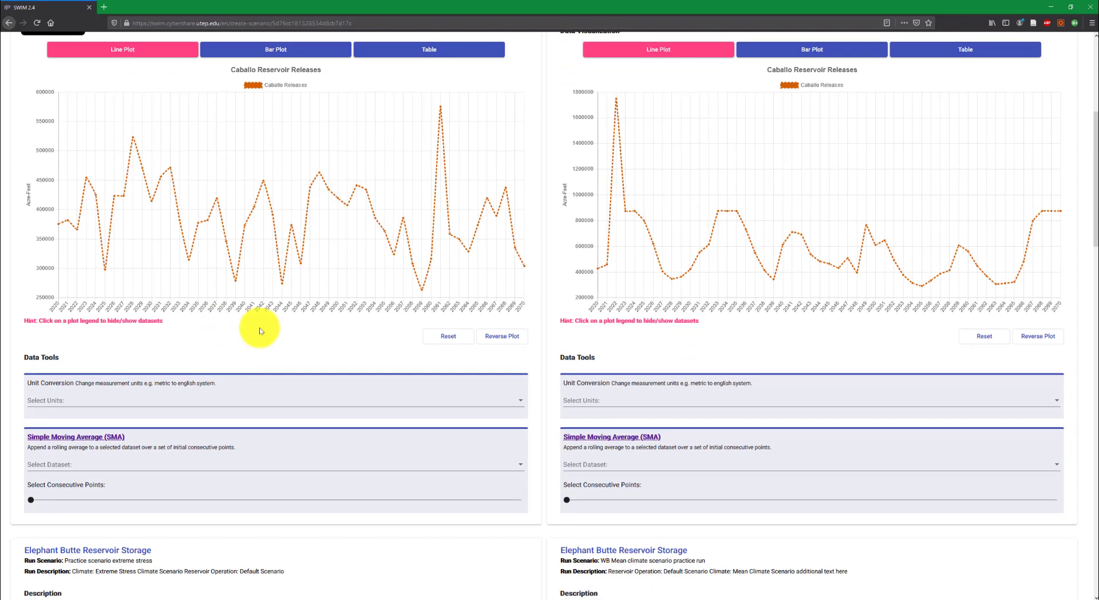
scroll(260, 331, "down", 3)
left_click(120, 305)
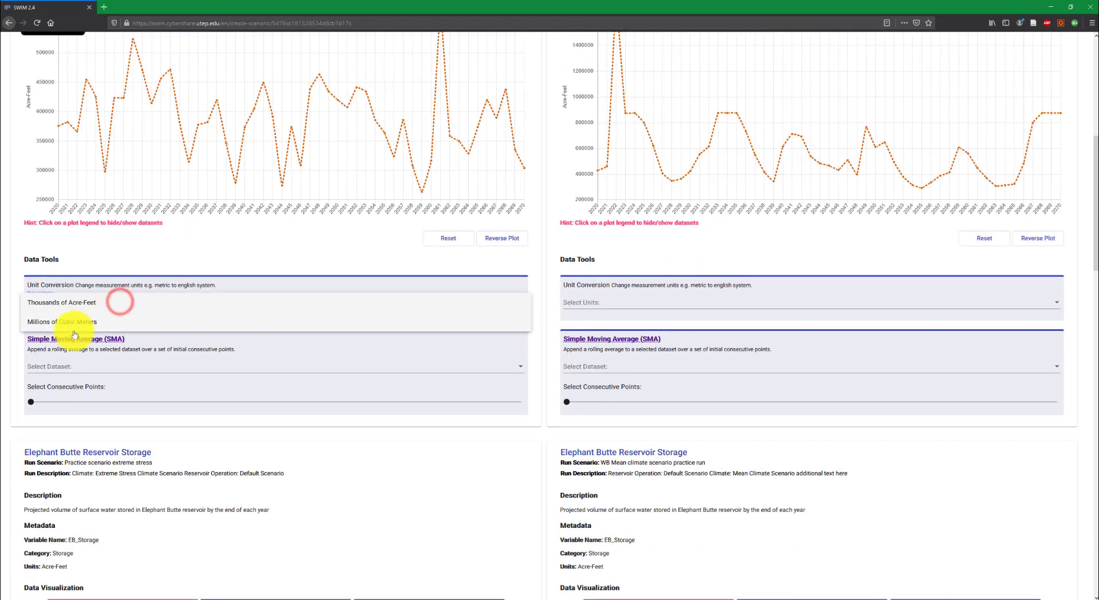
left_click(82, 304)
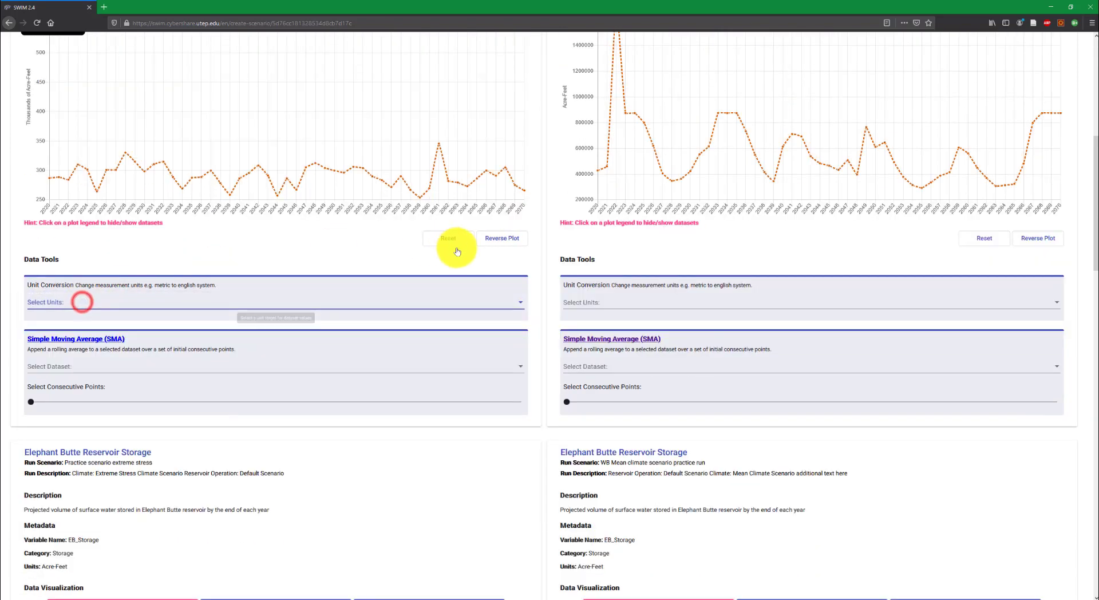
Step: Convert the mean climate scenario's Caballo Reservoir Releases to Thousands of Acre-Feet
scroll(421, 274, "up", 5)
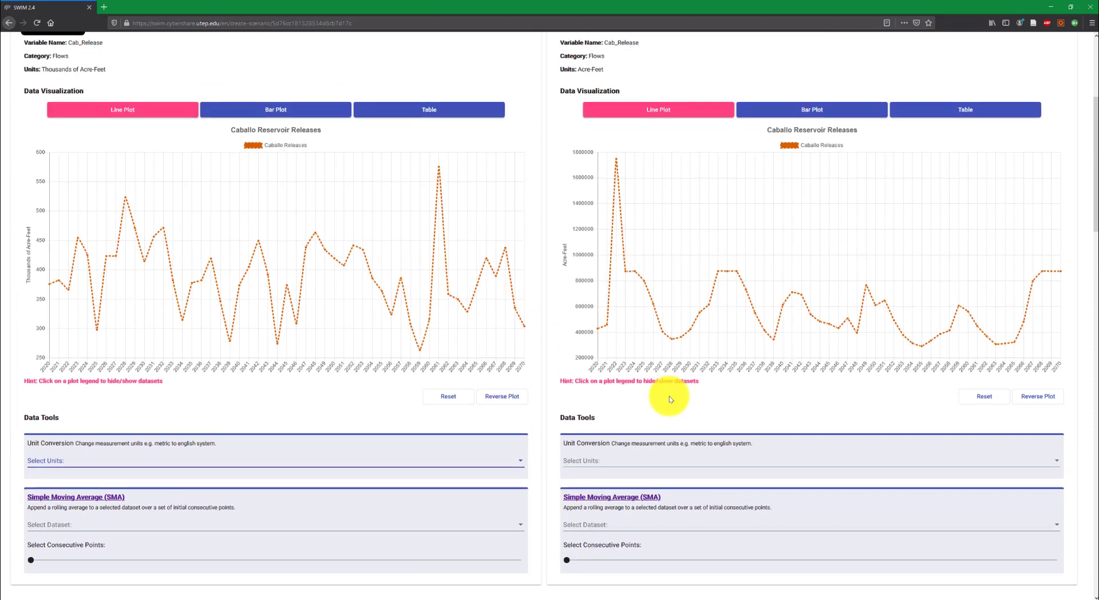
scroll(668, 396, "down", 2)
left_click(645, 400)
left_click(595, 403)
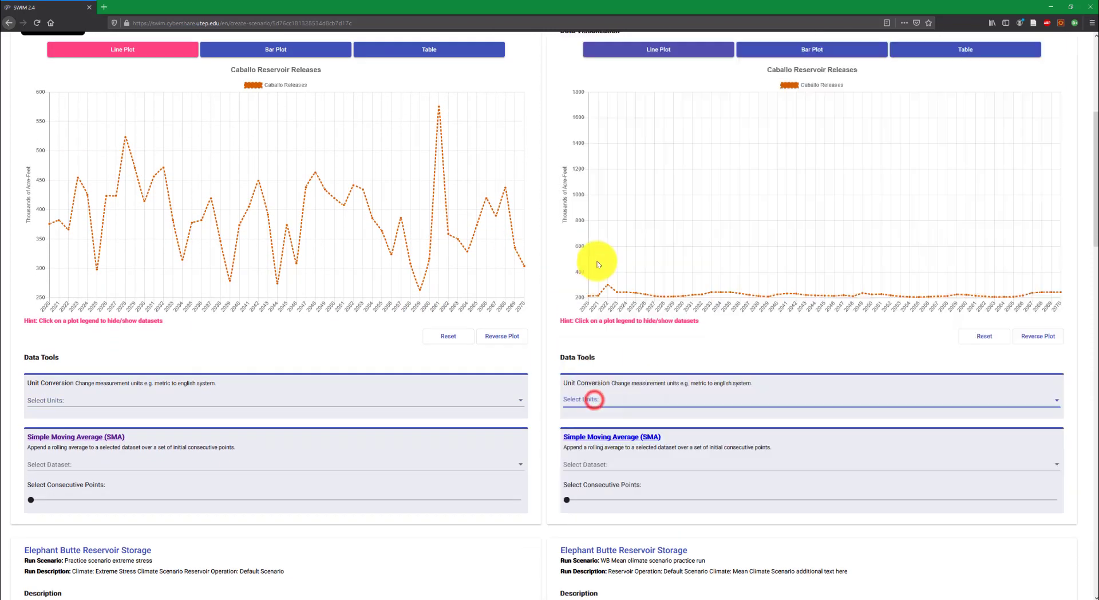
Step: Compare the converted Caballo Reservoir Releases line plots of both scenarios, including the early peak under mean climate
scroll(630, 280, "up", 4)
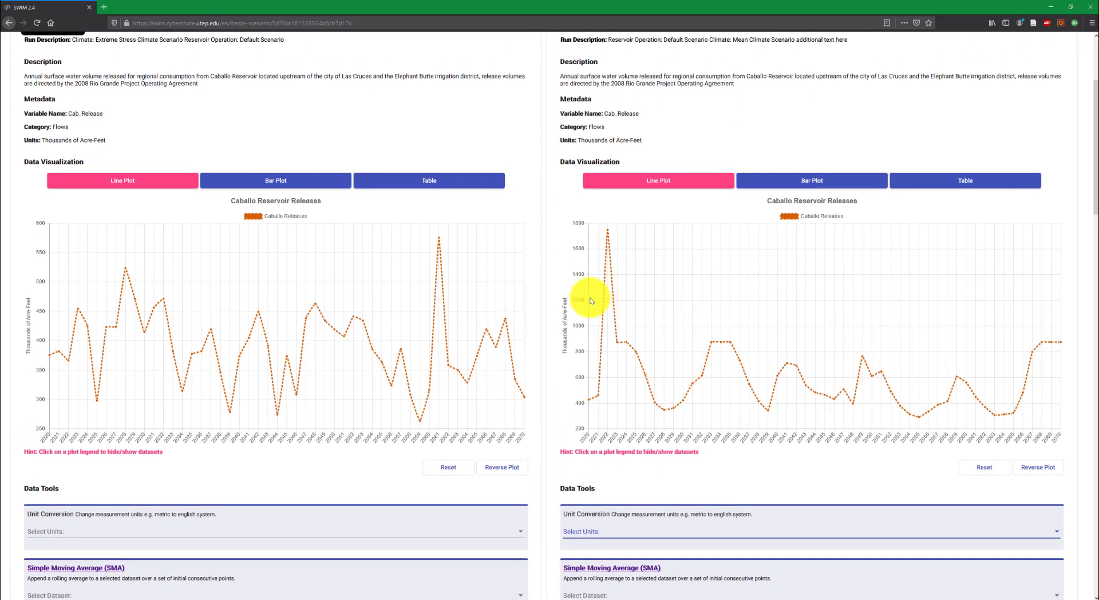
scroll(589, 298, "up", 1)
scroll(664, 304, "down", 1)
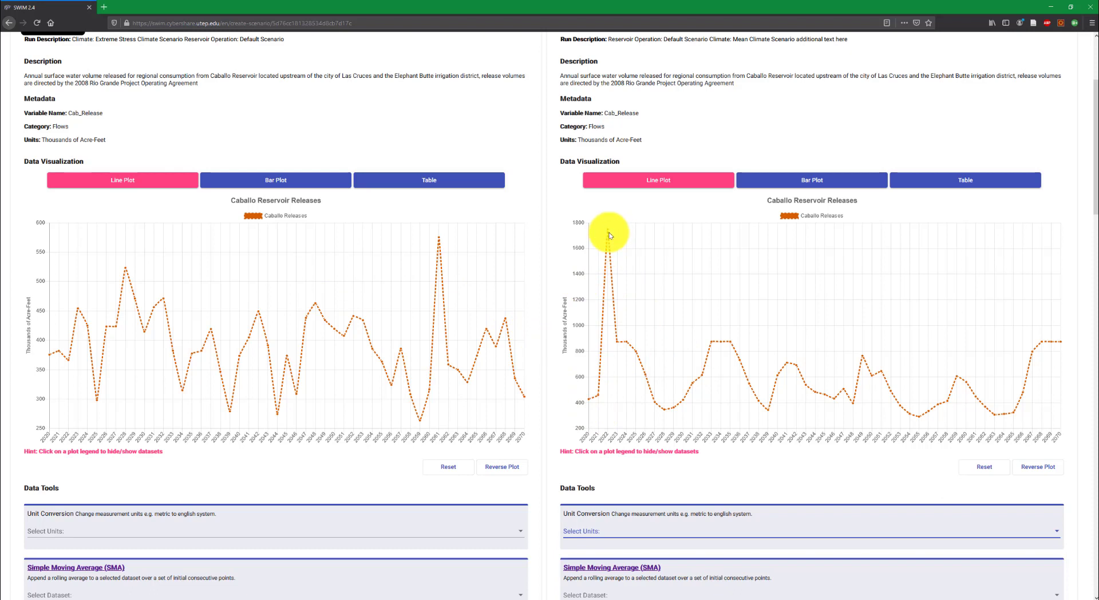
mouse_move(608, 233)
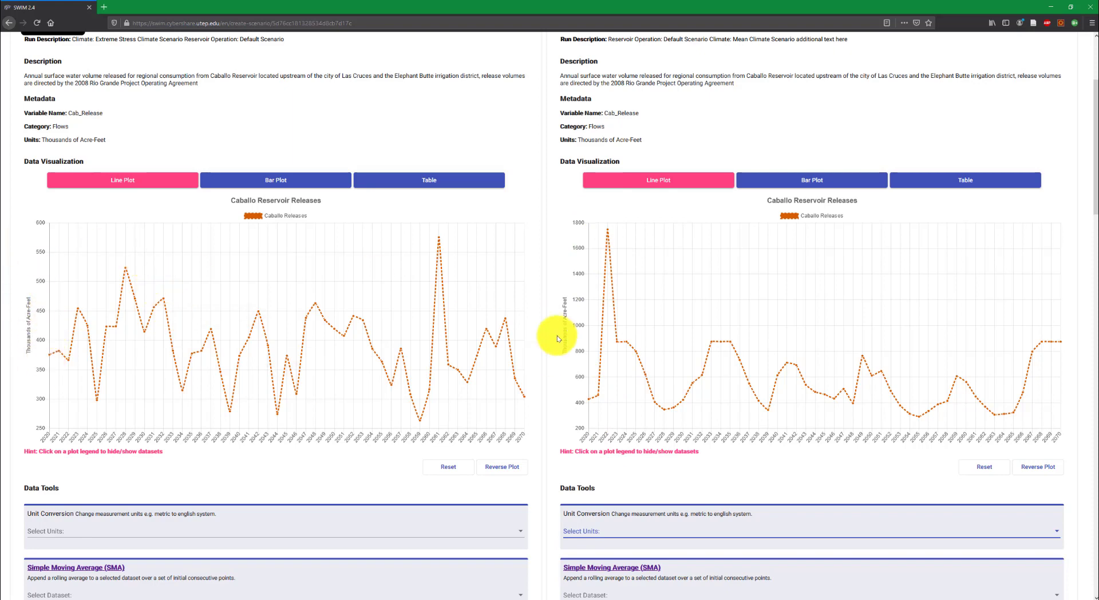
Step: Display the Caballo Reservoir Releases of both the extreme stress and the mean climate scenario as bar plots
scroll(595, 206, "up", 3)
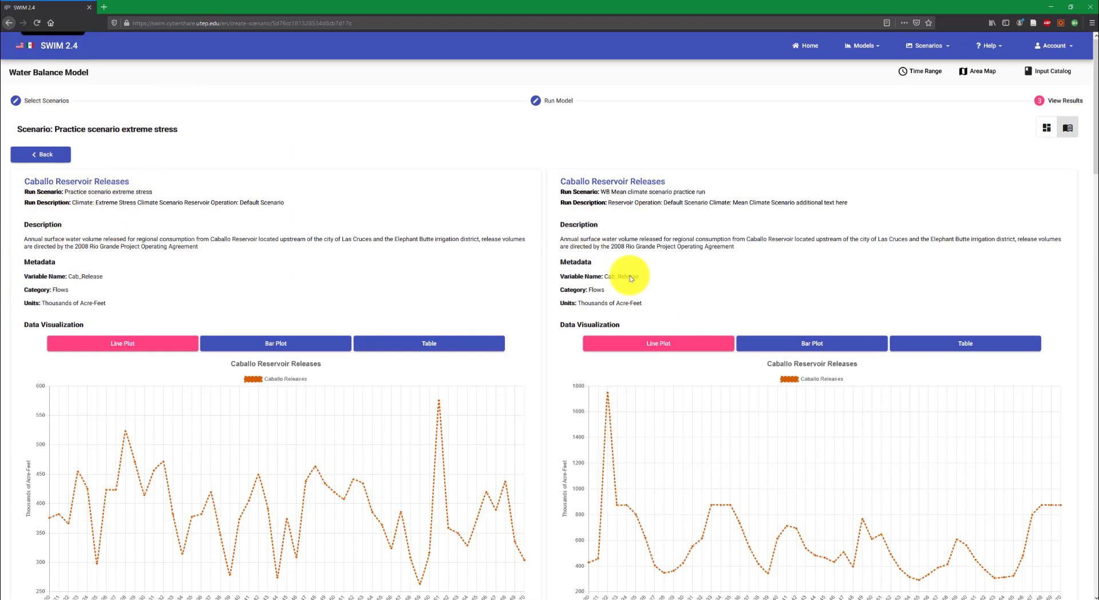
scroll(547, 268, "down", 2)
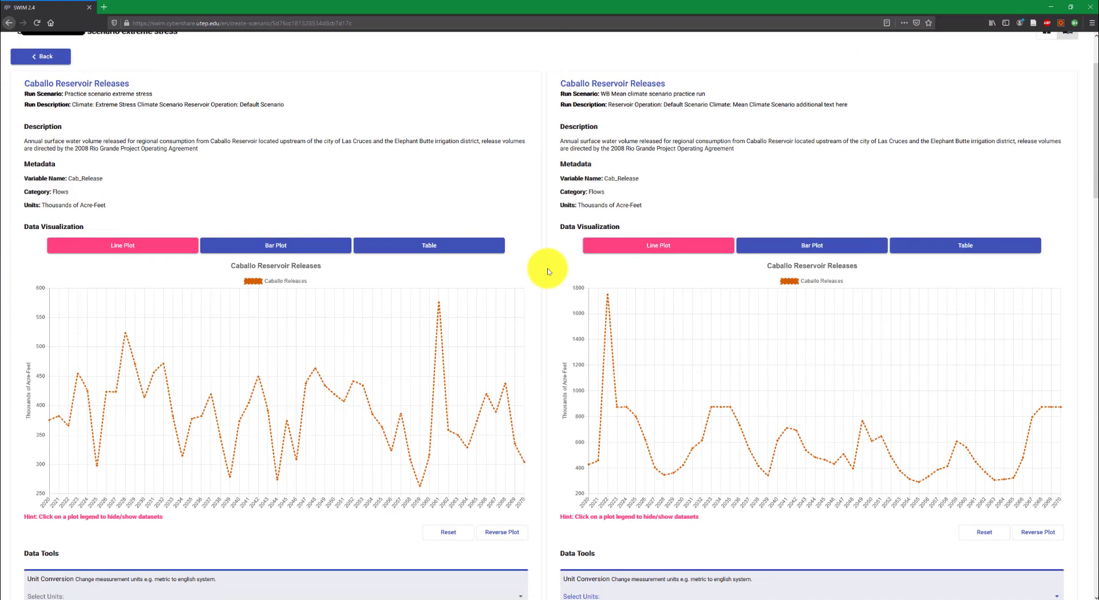
left_click(268, 245)
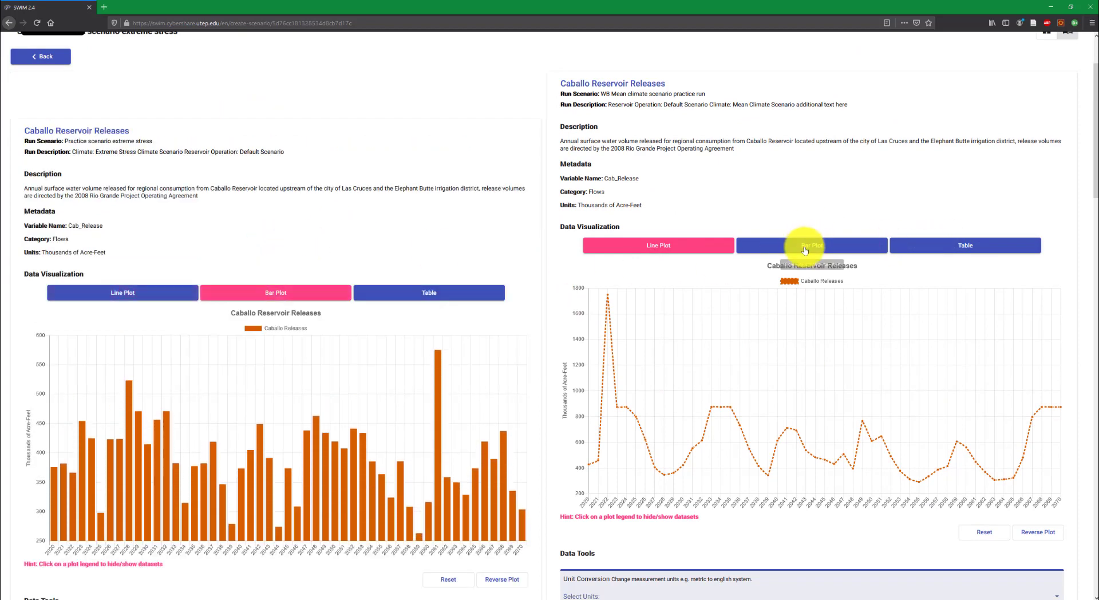
left_click(804, 247)
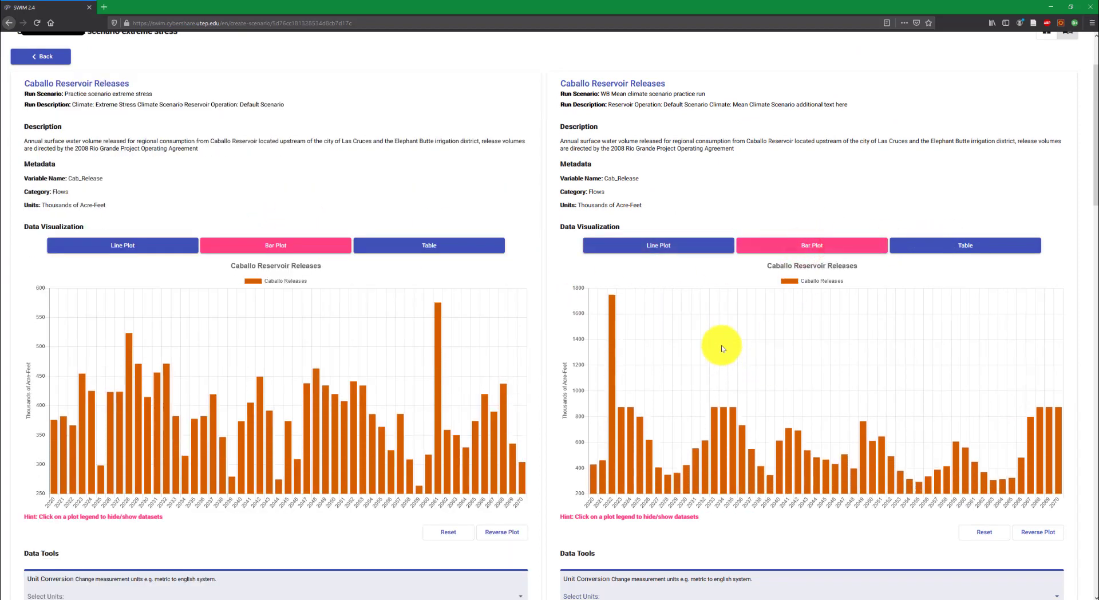
Step: Examine the Elephant Butte Reservoir Storage line plots of both scenarios against the calendar year average and the storage capacity
scroll(712, 321, "down", 1)
scroll(713, 321, "down", 5)
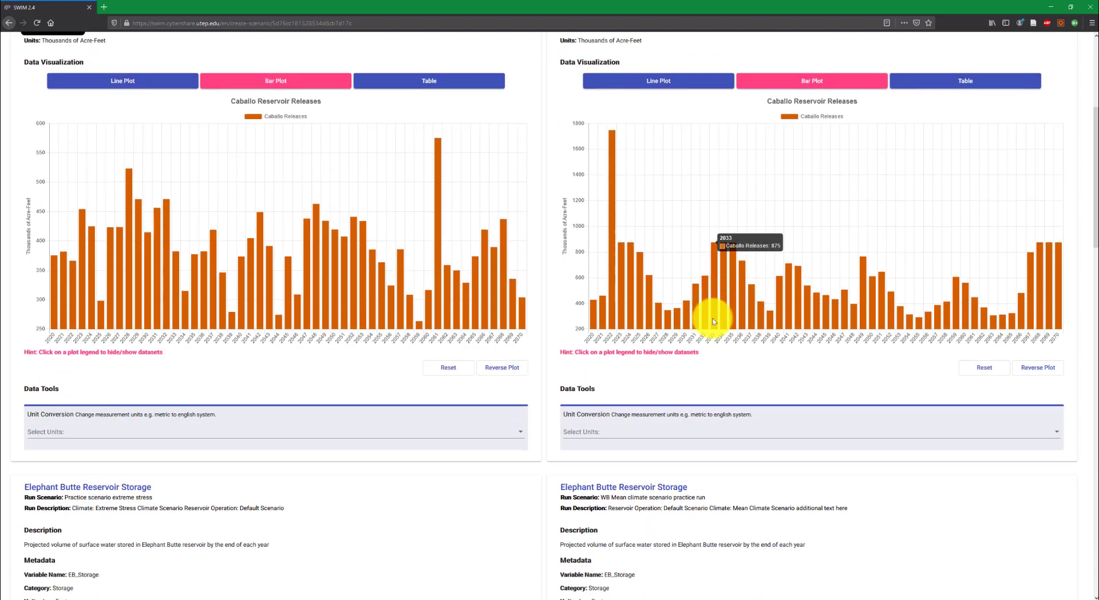
scroll(713, 319, "down", 2)
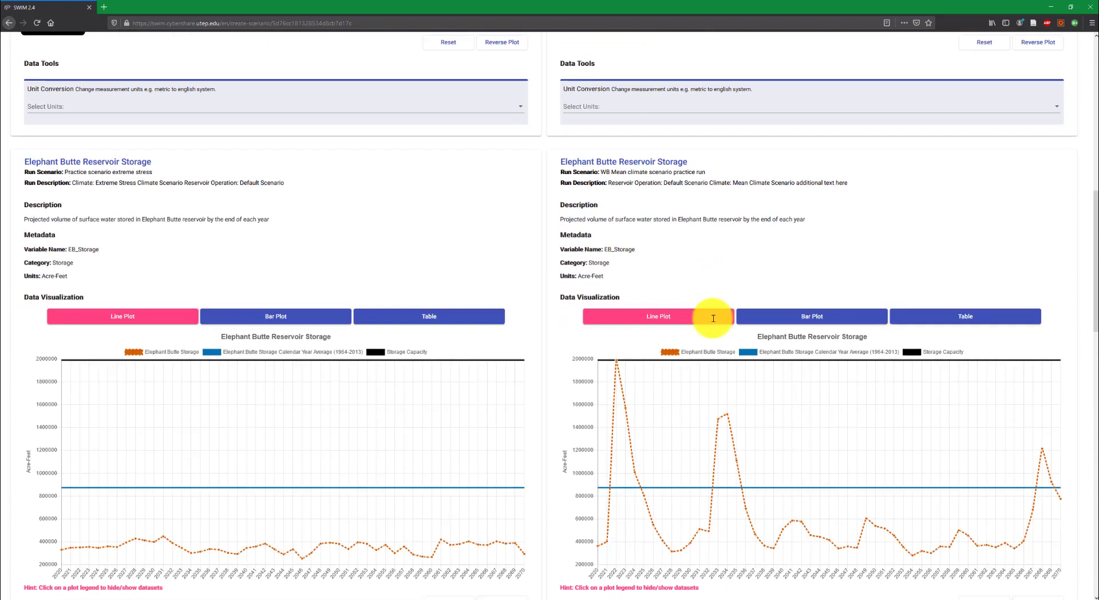
scroll(712, 318, "down", 2)
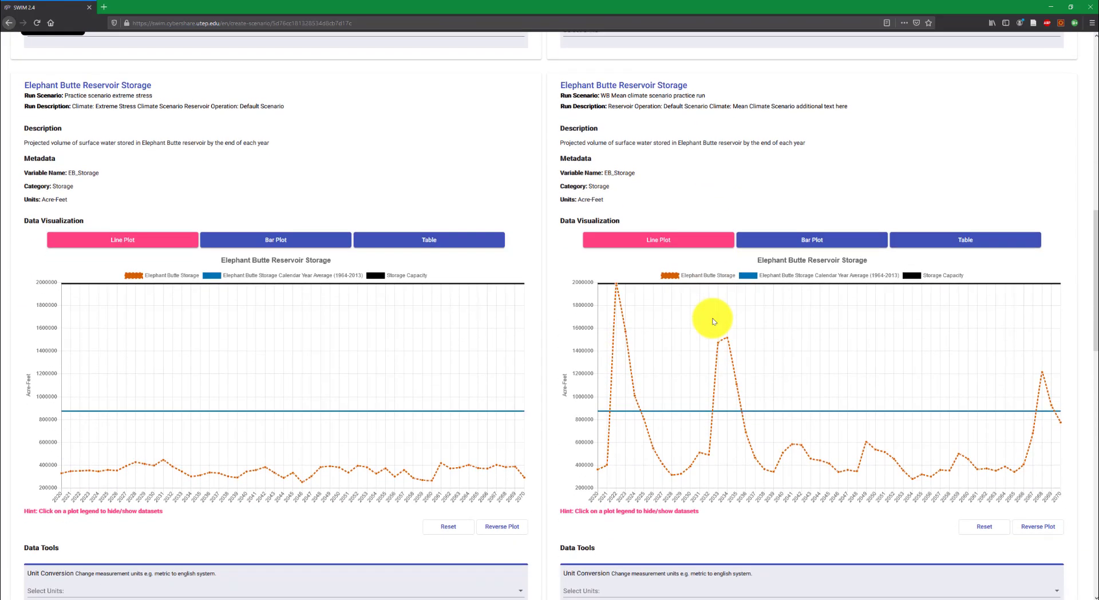
scroll(712, 321, "down", 2)
scroll(711, 321, "up", 1)
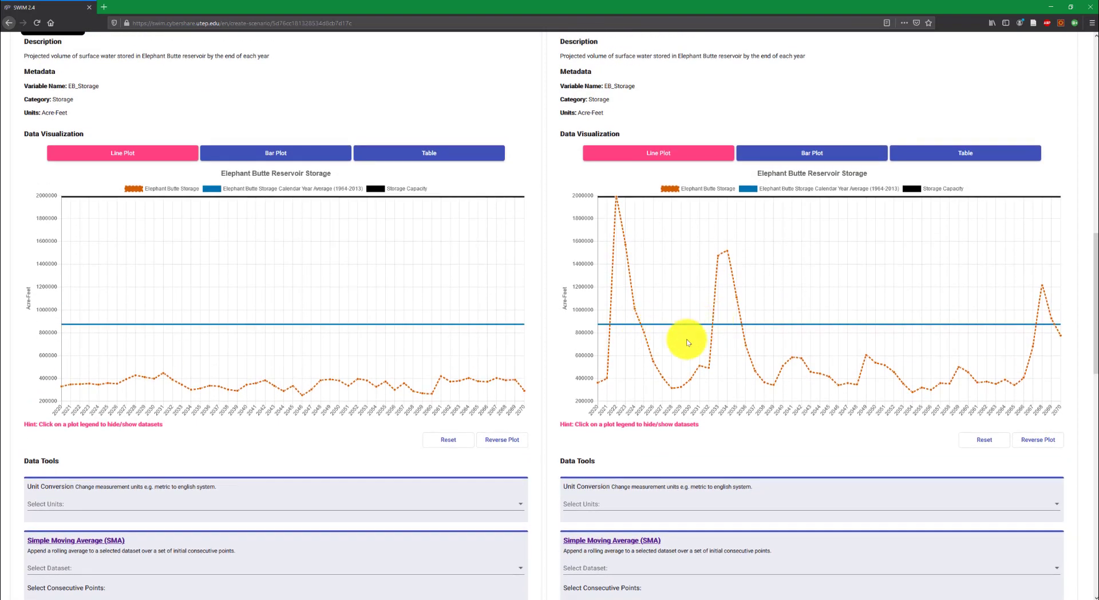
scroll(687, 343, "up", 3)
left_click_drag(49, 98, 186, 104)
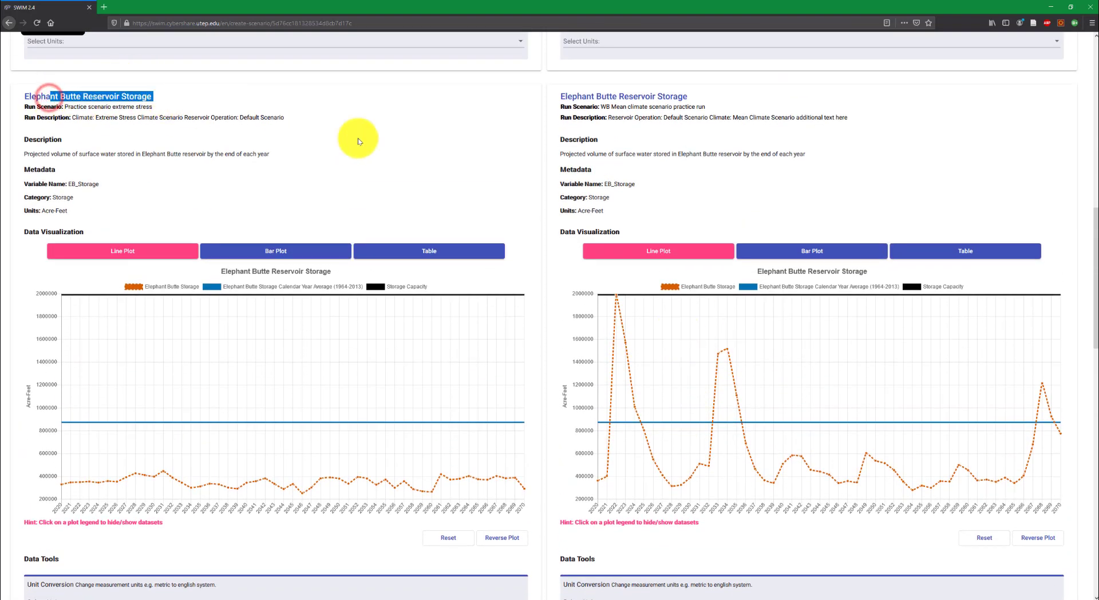
left_click(358, 138)
scroll(509, 260, "down", 2)
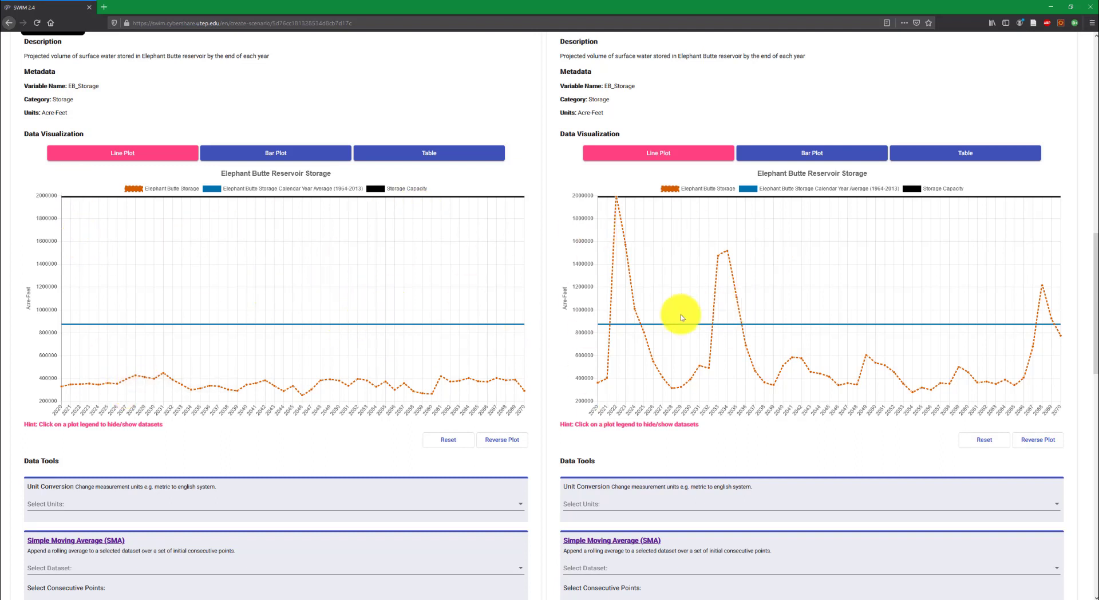
scroll(352, 303, "up", 1)
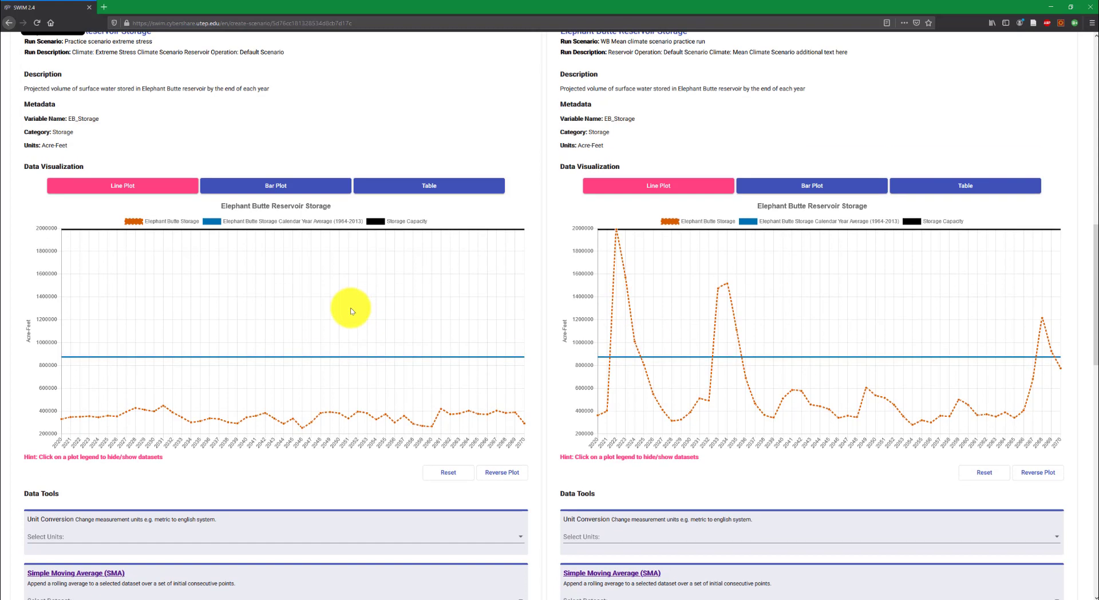
scroll(350, 307, "down", 1)
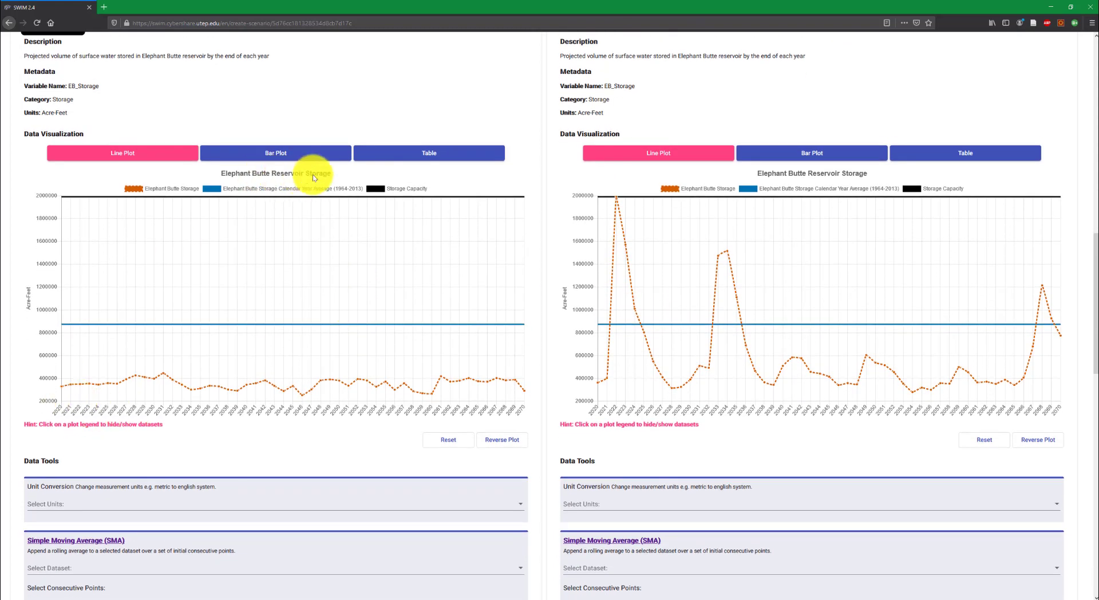
scroll(217, 332, "up", 1)
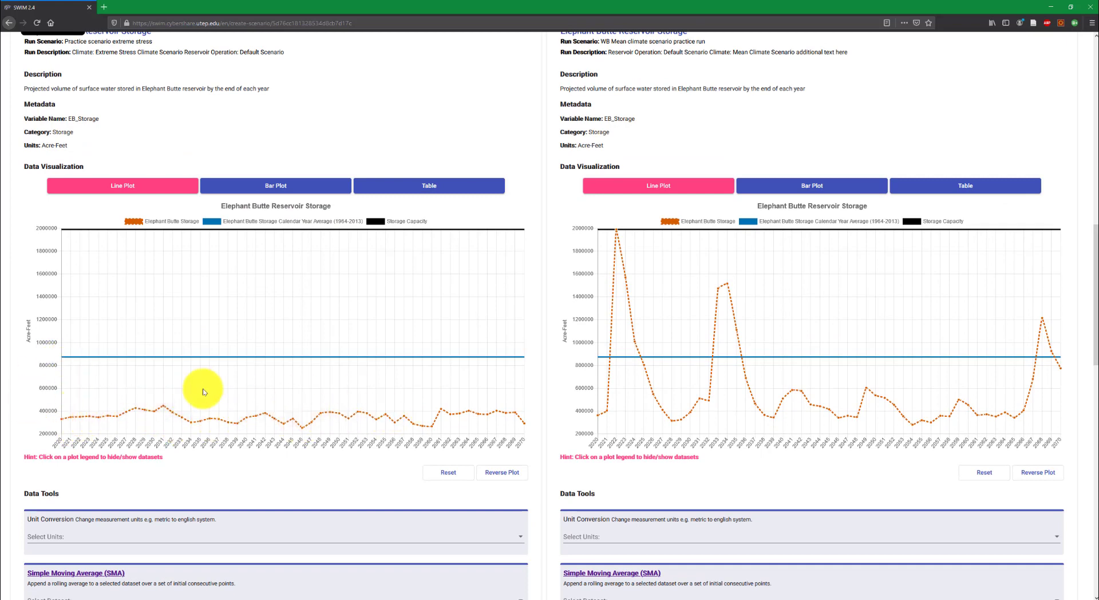
Step: Convert the Elephant Butte Reservoir Storage of both the extreme stress and the mean climate scenario to Millions of Cubic Meters
scroll(73, 426, "down", 3)
left_click(81, 407)
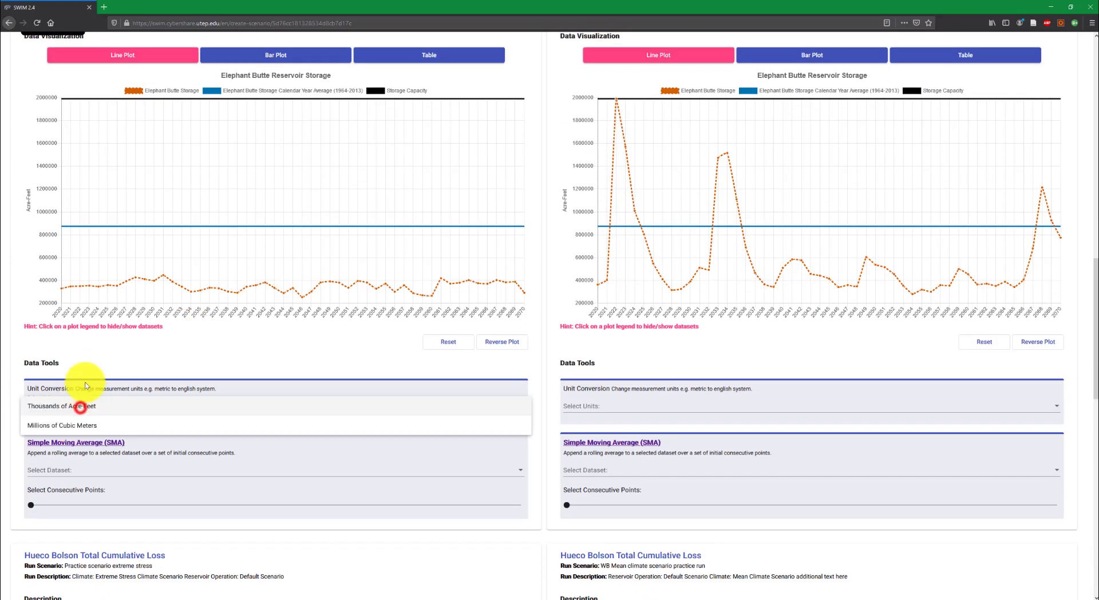
left_click(63, 424)
scroll(360, 287, "up", 1)
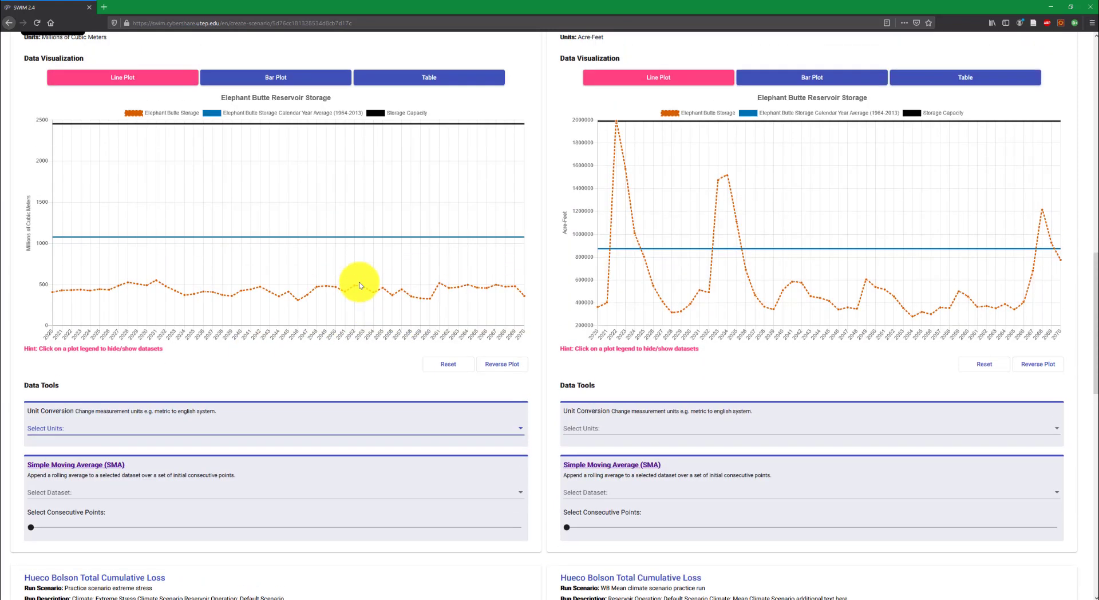
left_click(610, 471)
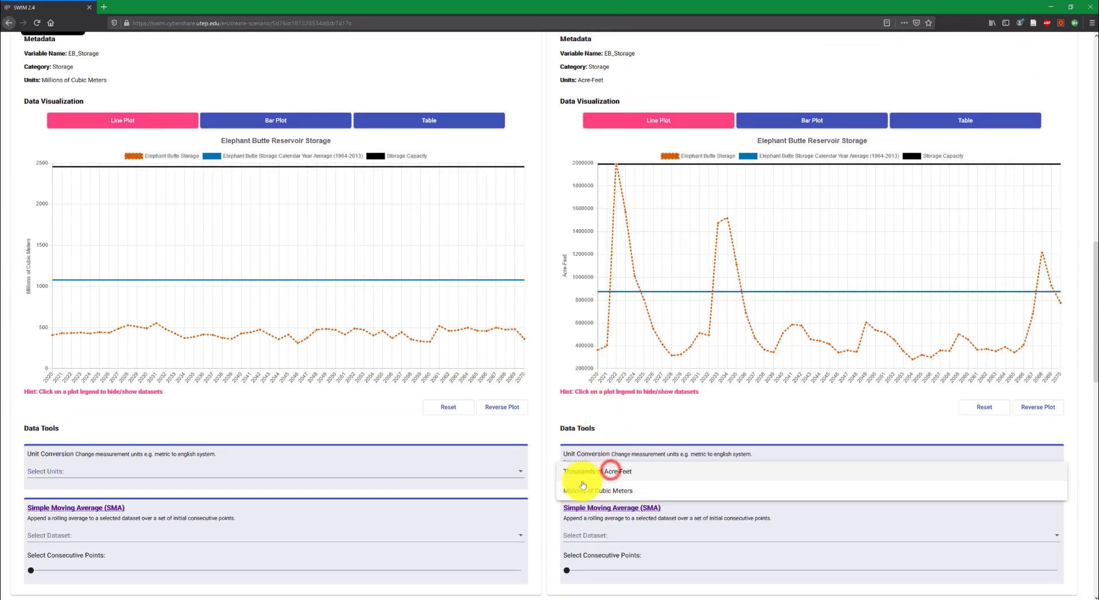
left_click(575, 484)
scroll(548, 299, "up", 1)
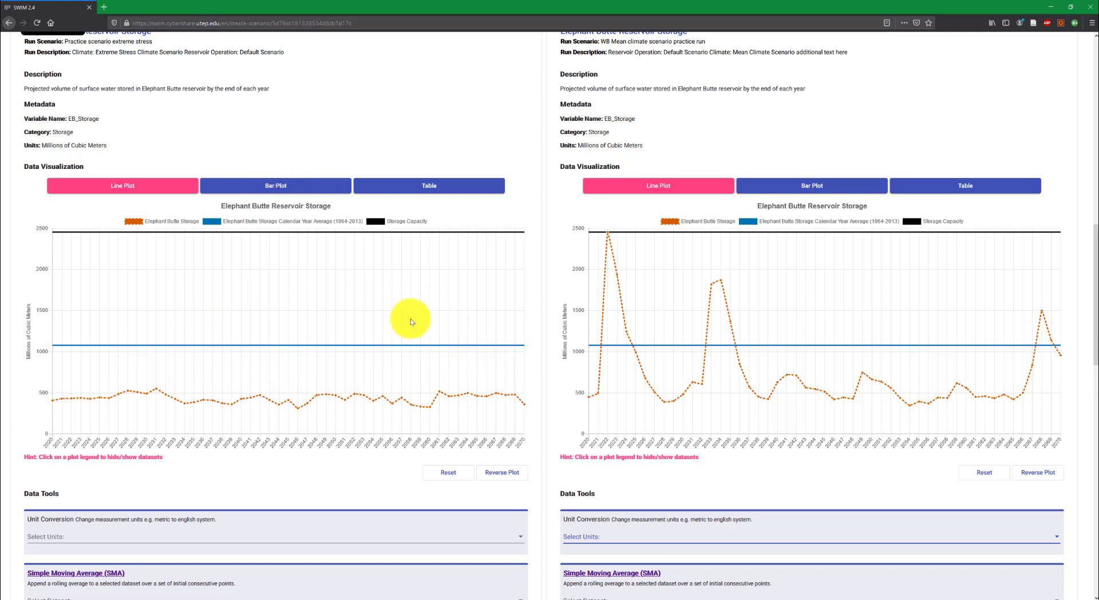
Step: Compare both scenarios' converted Elephant Butte Reservoir Storage plots and their Hueco Bolson Total Cumulative Loss plots
scroll(801, 423, "up", 1)
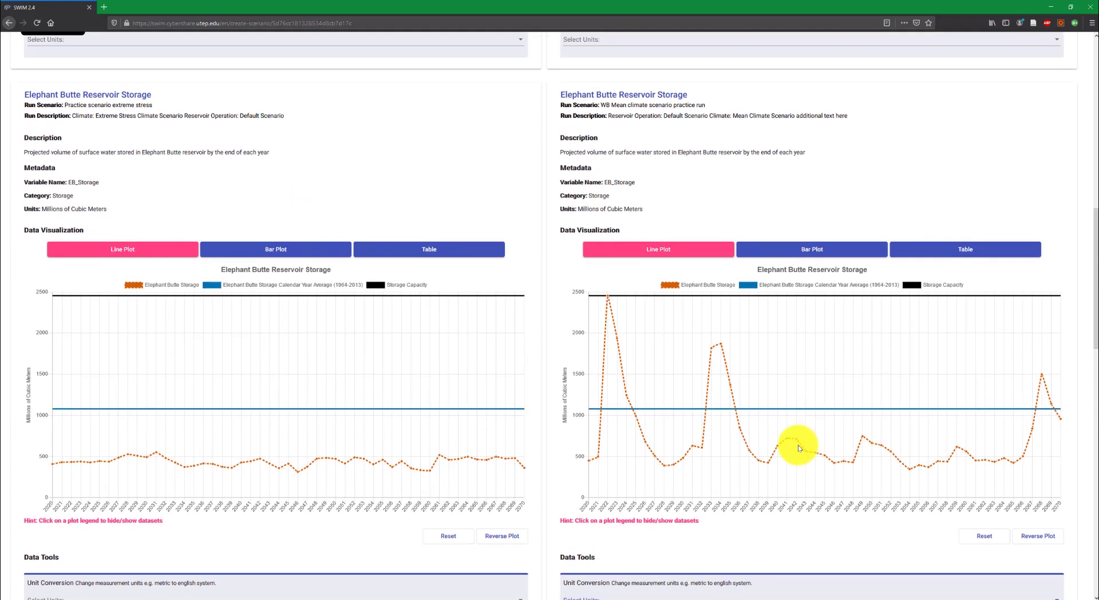
scroll(789, 449, "down", 1)
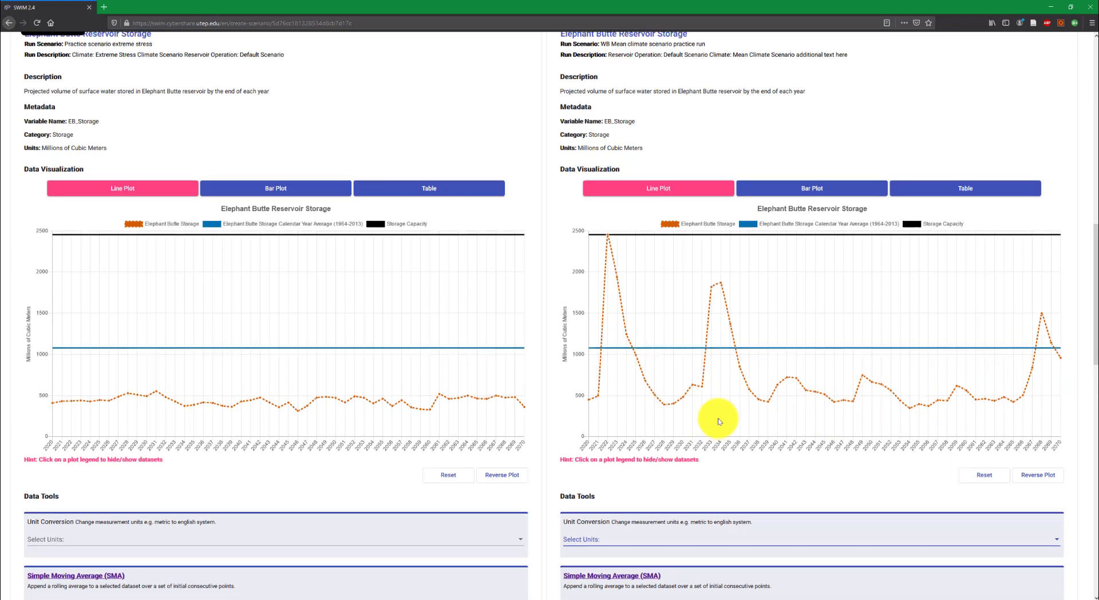
scroll(717, 417, "up", 1)
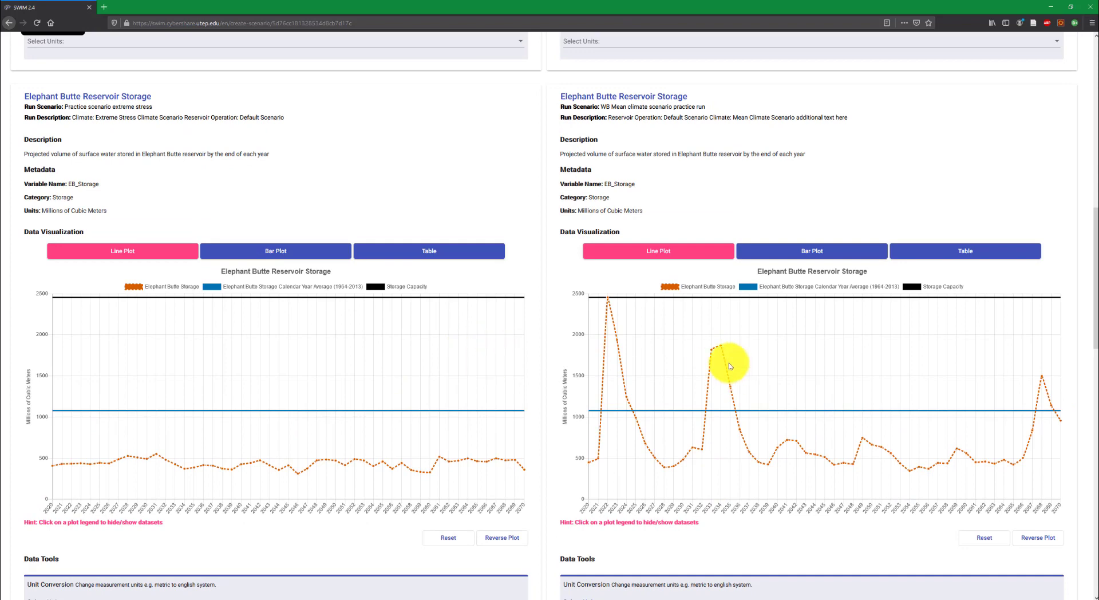
scroll(729, 366, "down", 15)
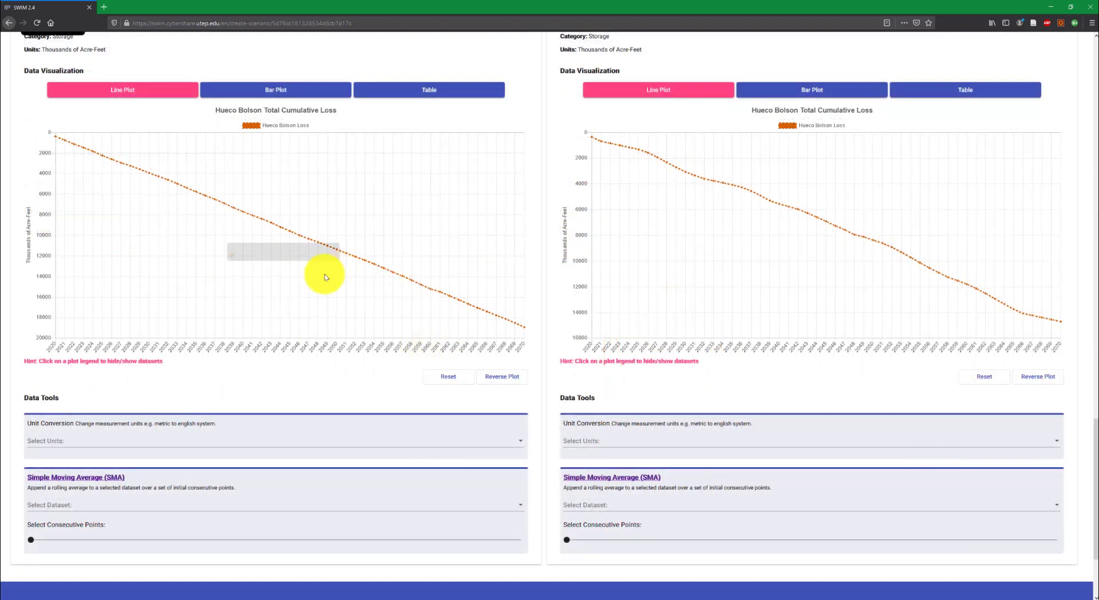
scroll(493, 259, "down", 2)
scroll(558, 281, "up", 1)
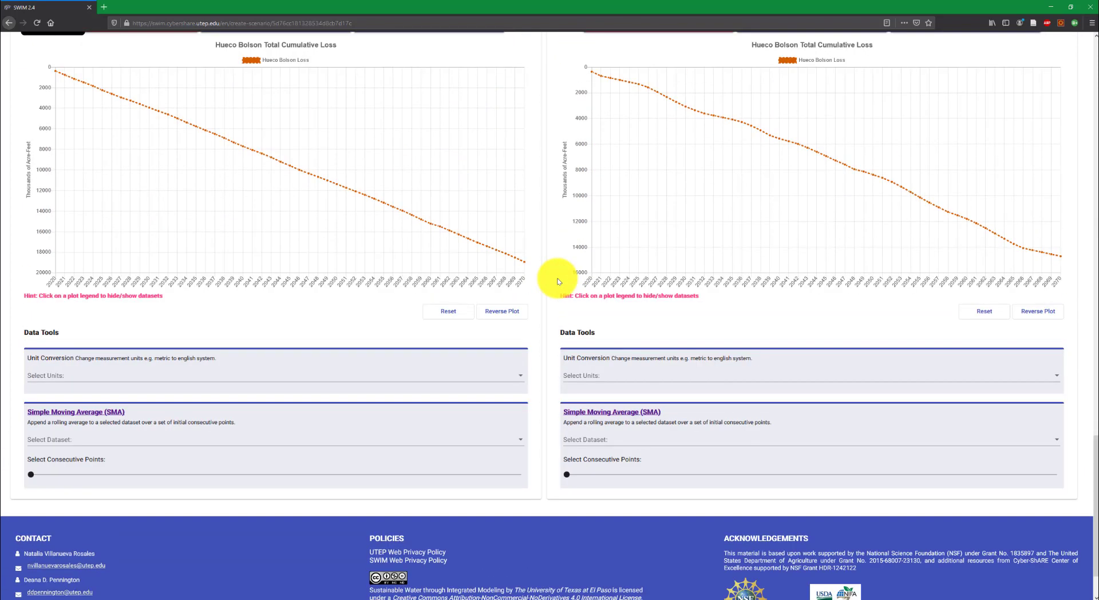
scroll(556, 269, "up", 7)
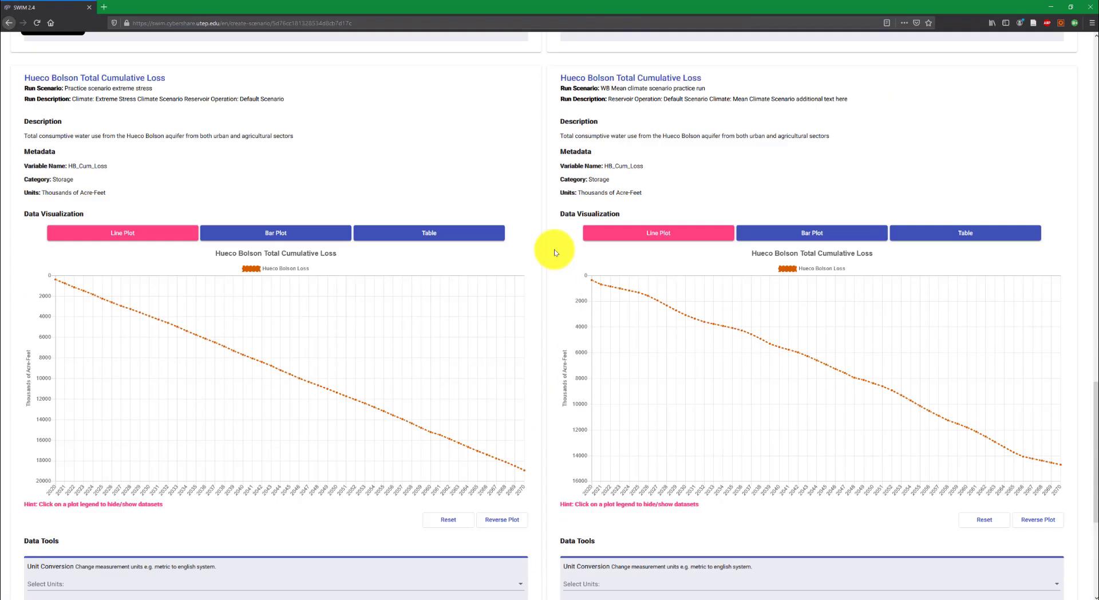
scroll(552, 255, "up", 20)
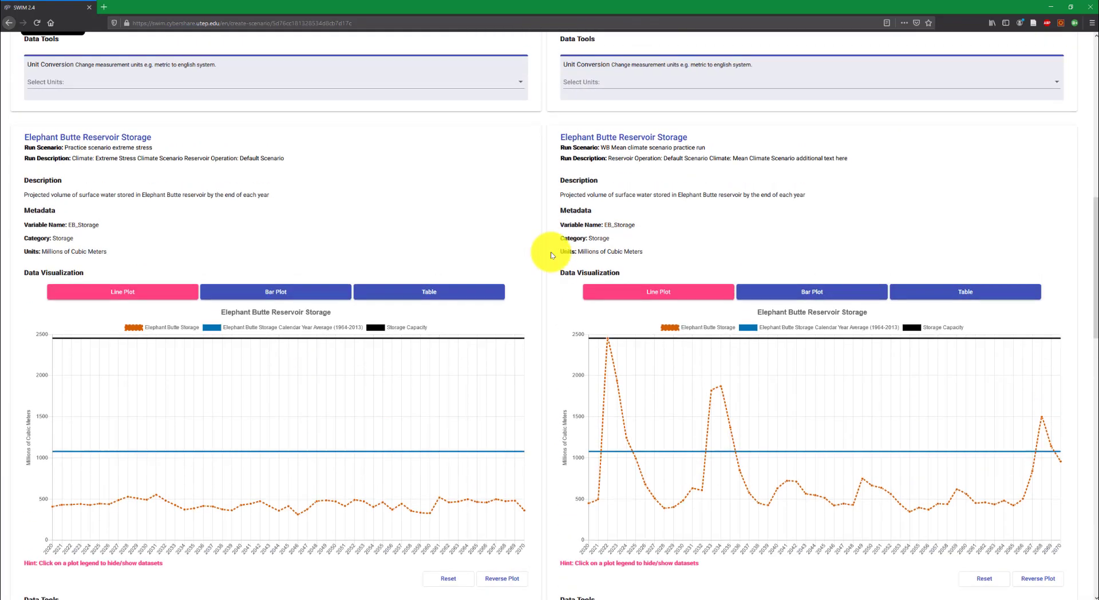